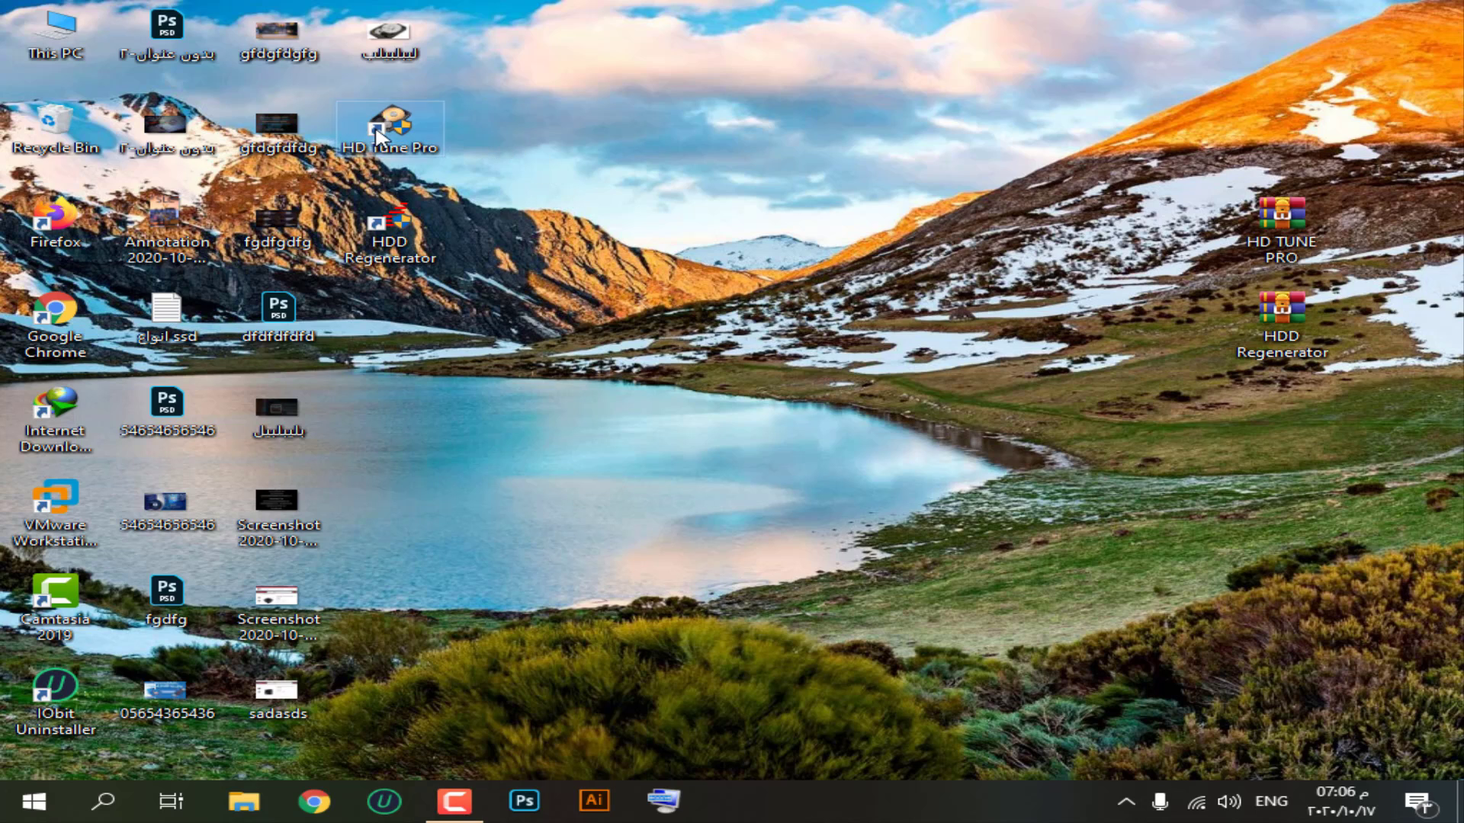
# Move the HD Tune Pro shortcut to an empty area in the middle of the desktop and launch the program.
pyautogui.moveTo(411, 145); pyautogui.dragTo(857, 431)
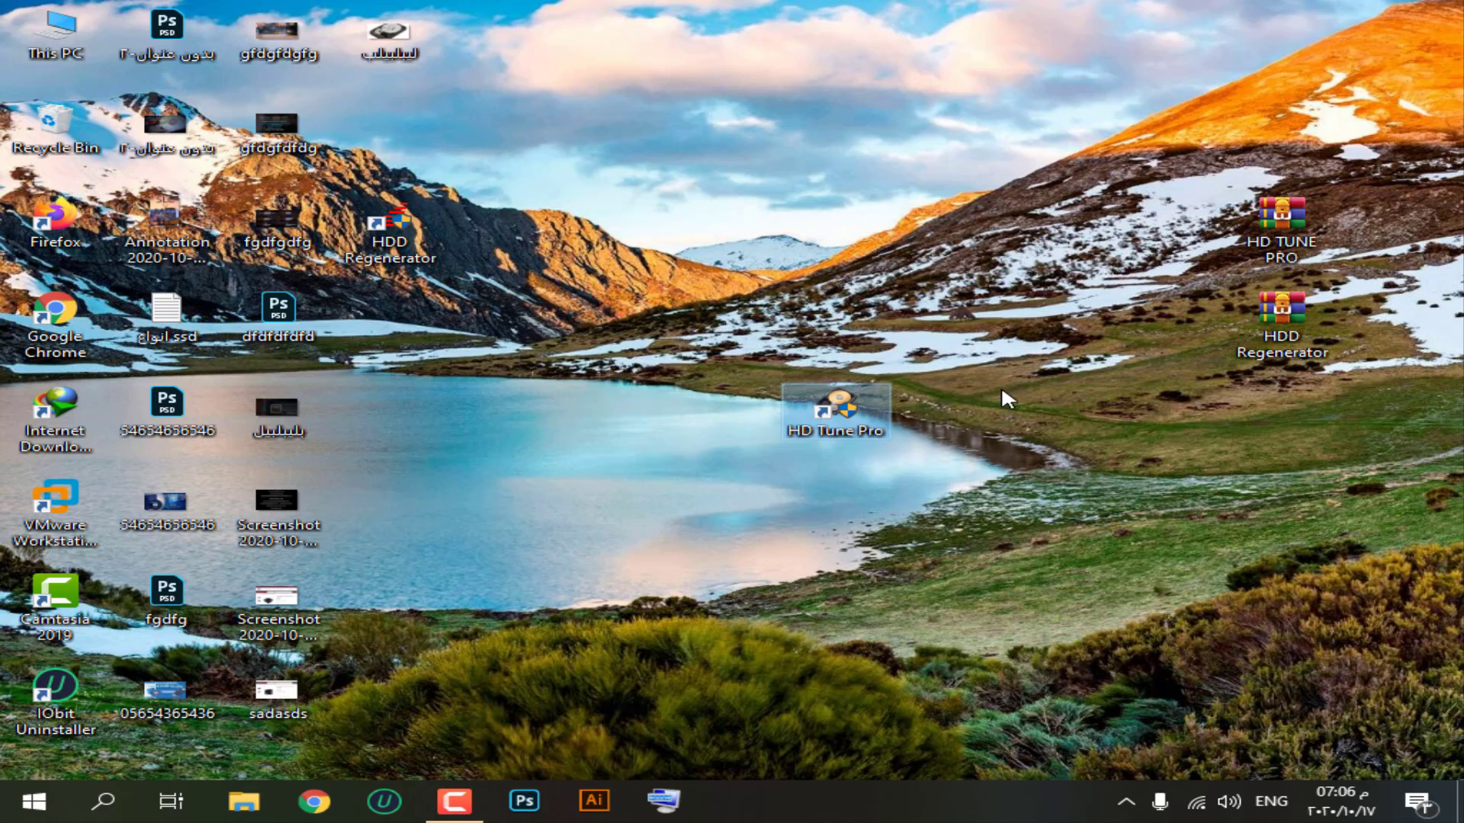
pyautogui.click(953, 502)
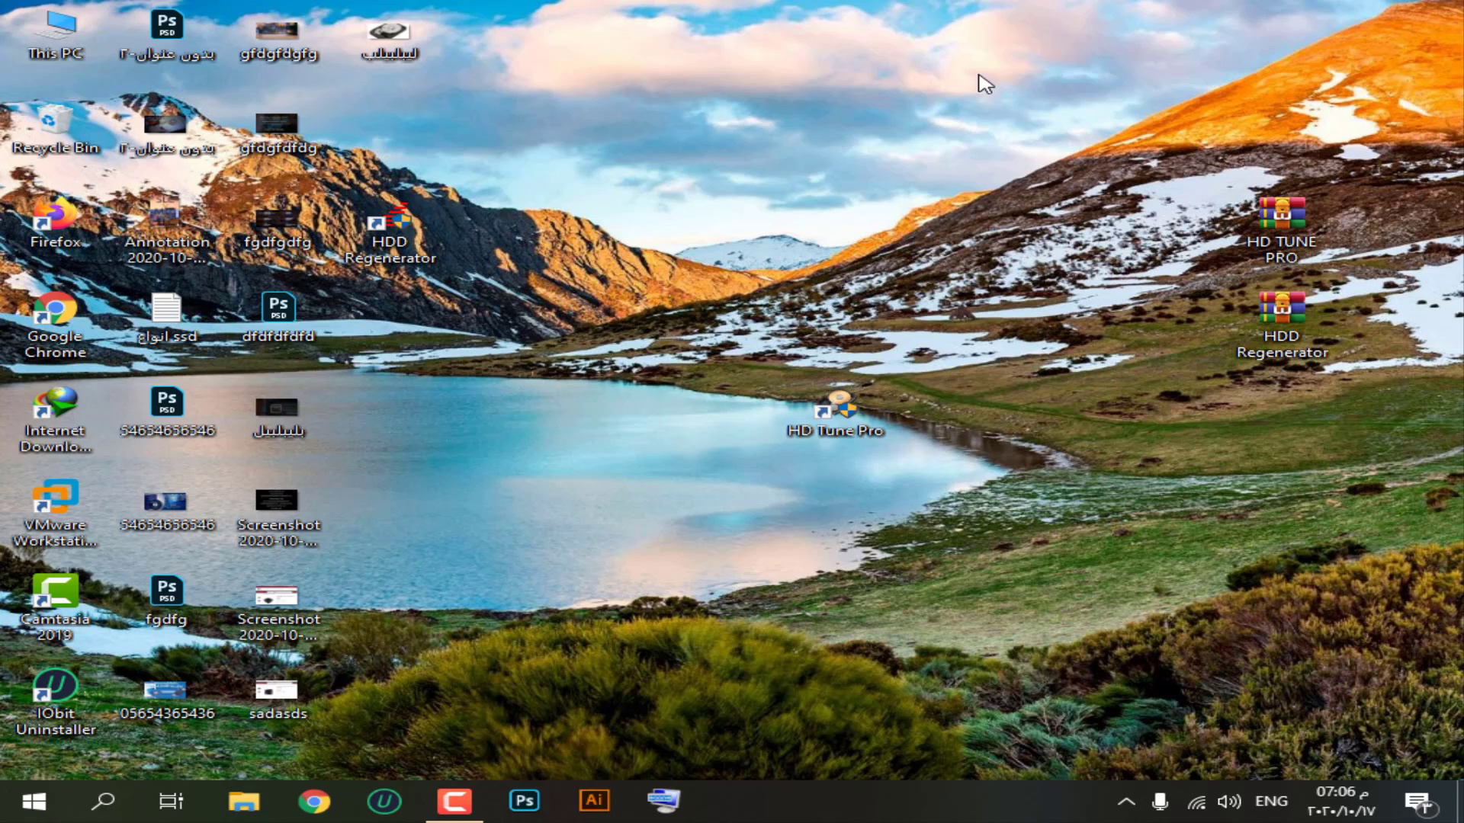
pyautogui.moveTo(1062, 59); pyautogui.dragTo(1235, 441)
pyautogui.moveTo(977, 365); pyautogui.dragTo(802, 473)
pyautogui.doubleClick(831, 416)
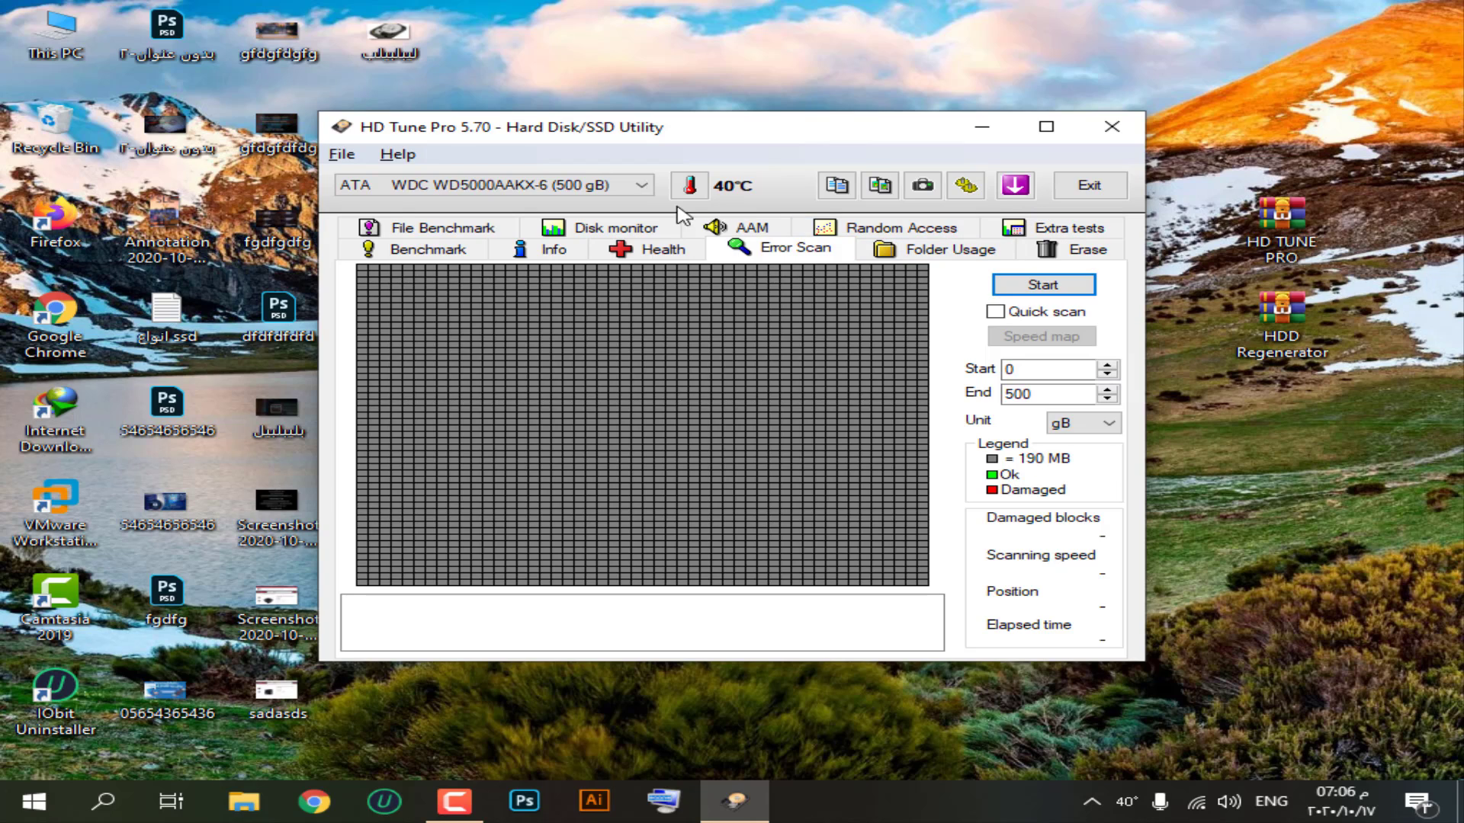
# Start a read benchmark of the WDC WD5000AAKX-6 drive and stop it partway.
pyautogui.click(427, 249)
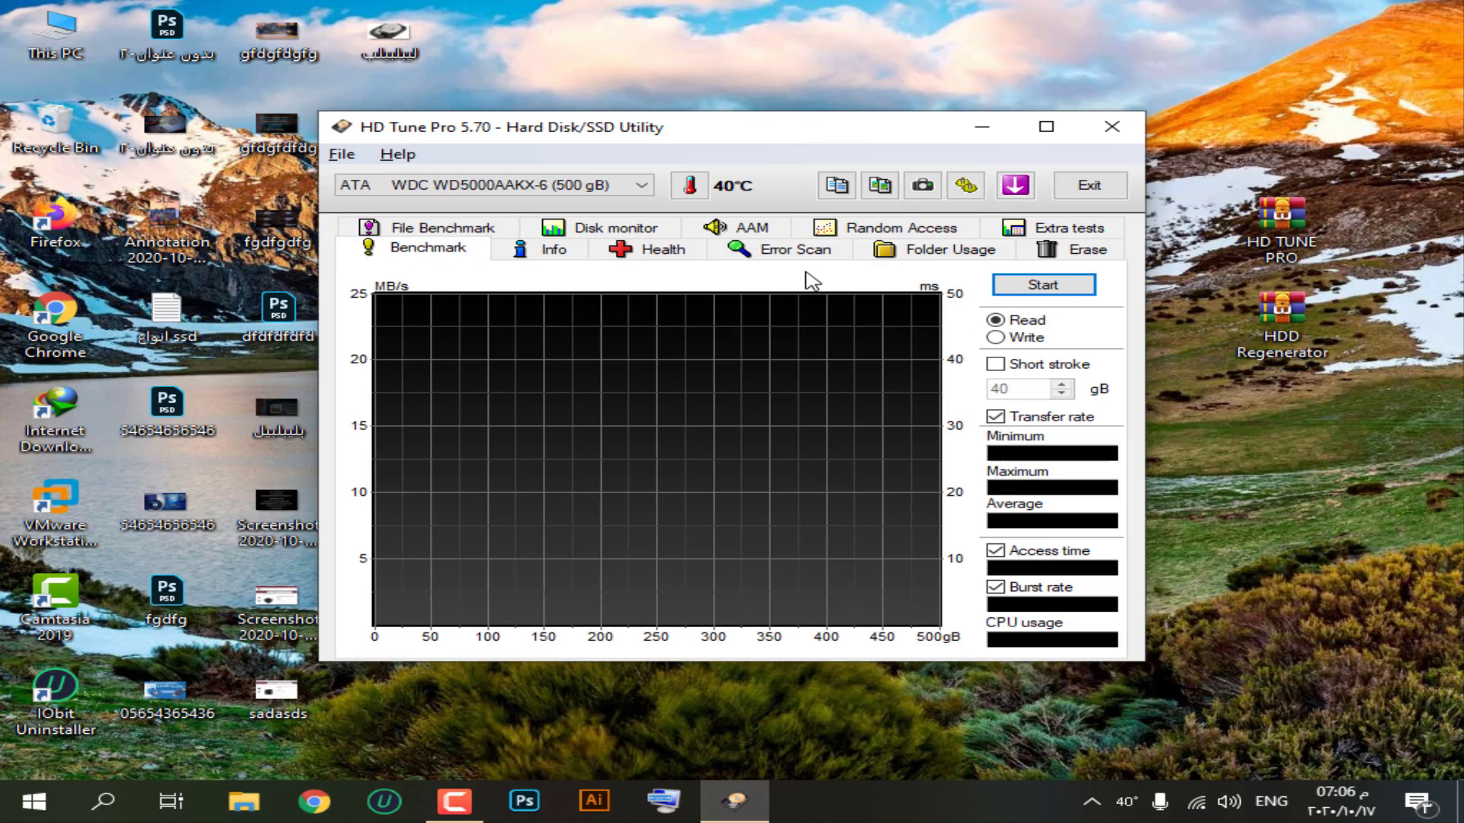
pyautogui.click(995, 339)
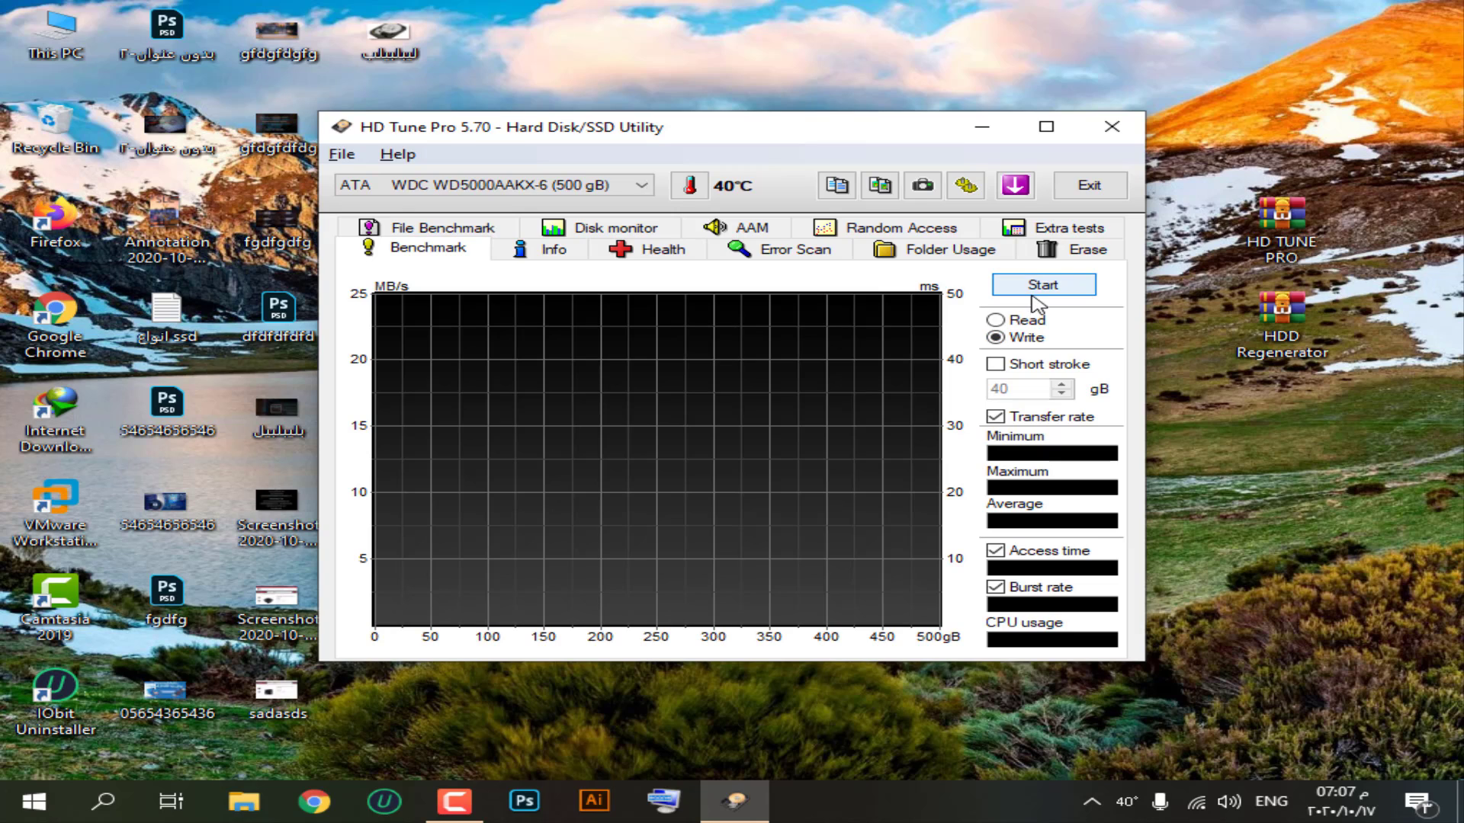
pyautogui.click(1022, 320)
pyautogui.click(1042, 284)
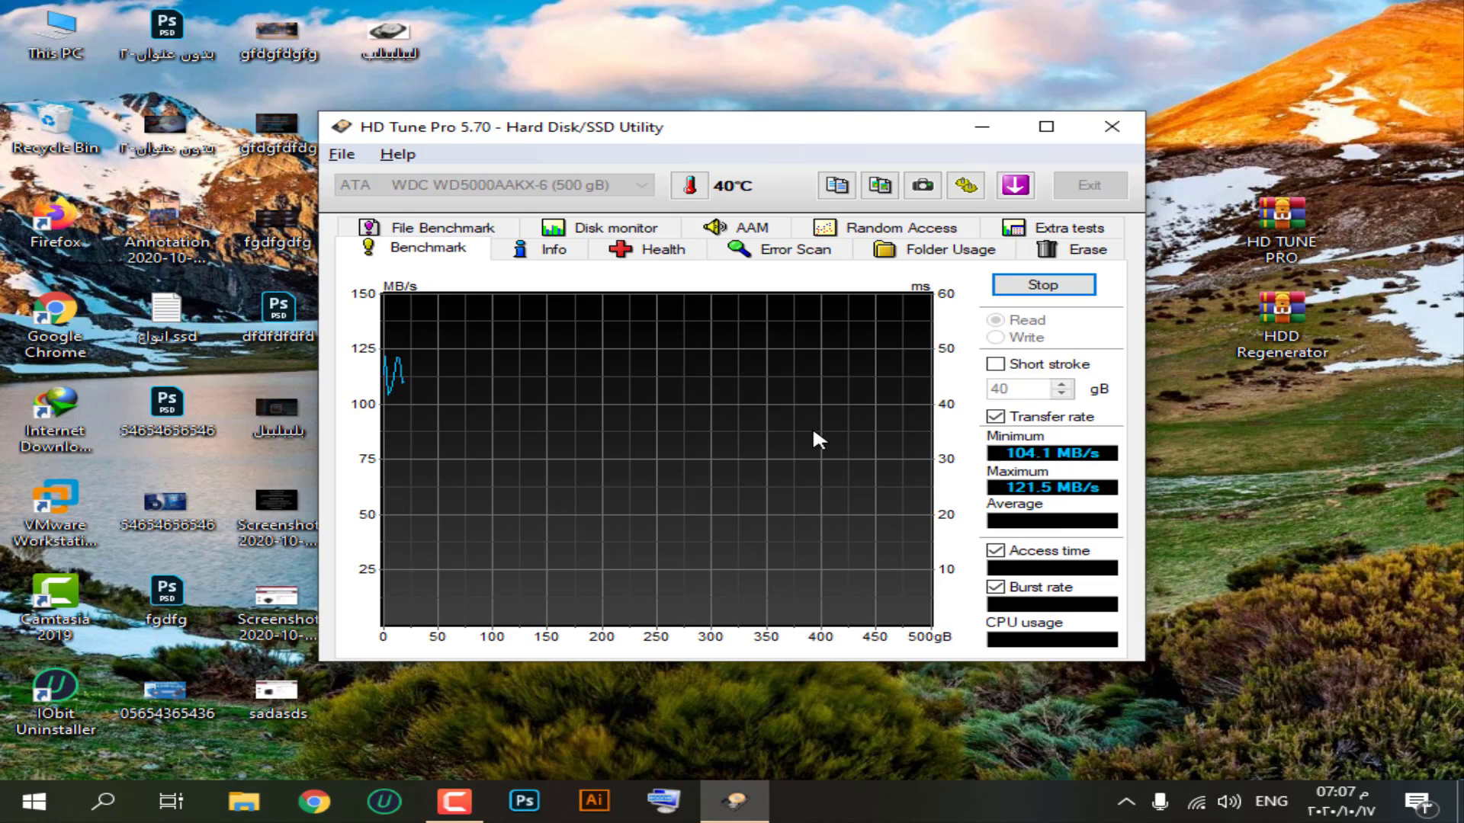
pyautogui.click(1006, 282)
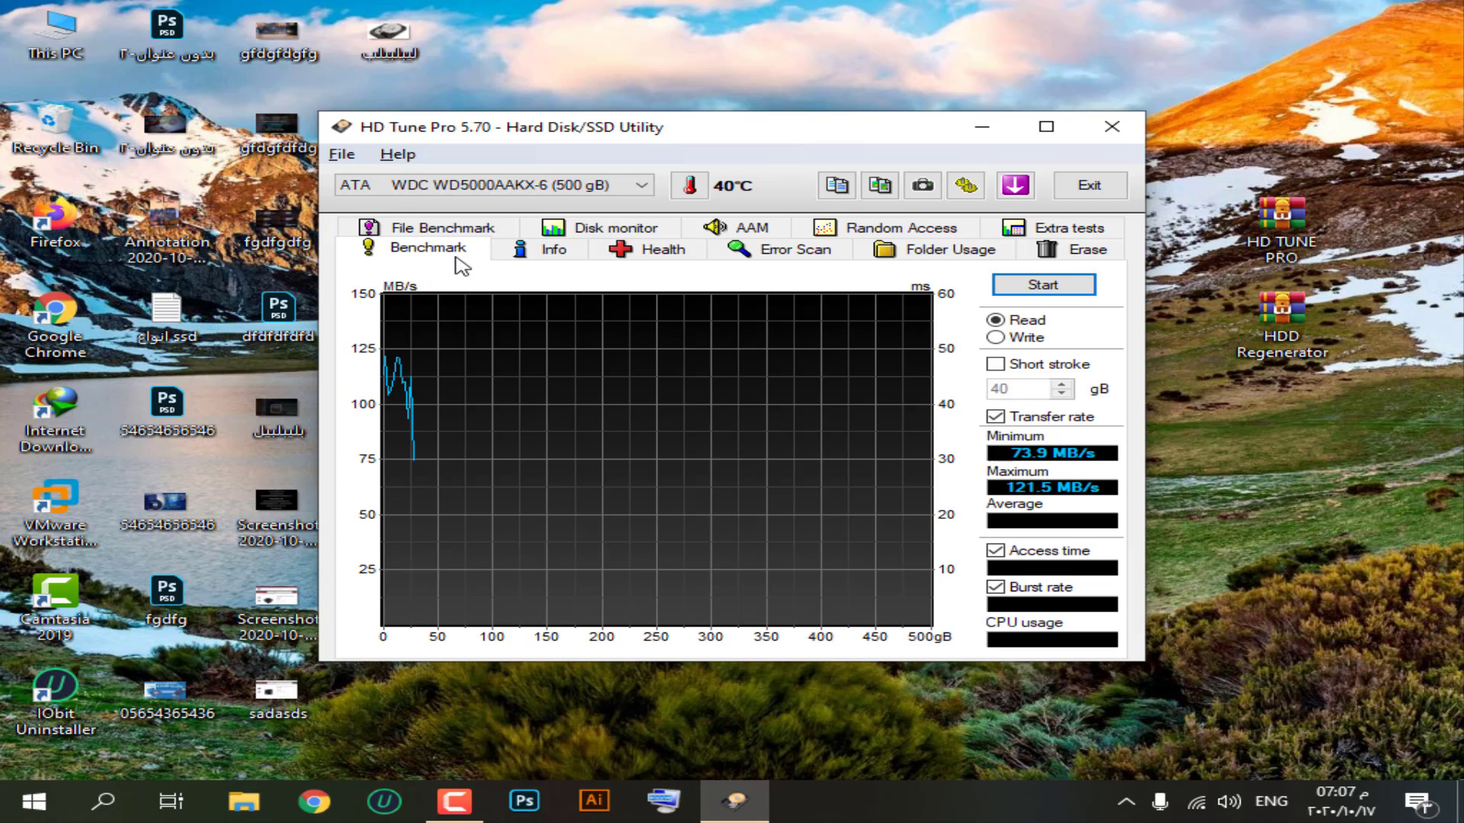
# Review the drive's full list of health attributes and its volume and supported-features information.
pyautogui.click(650, 253)
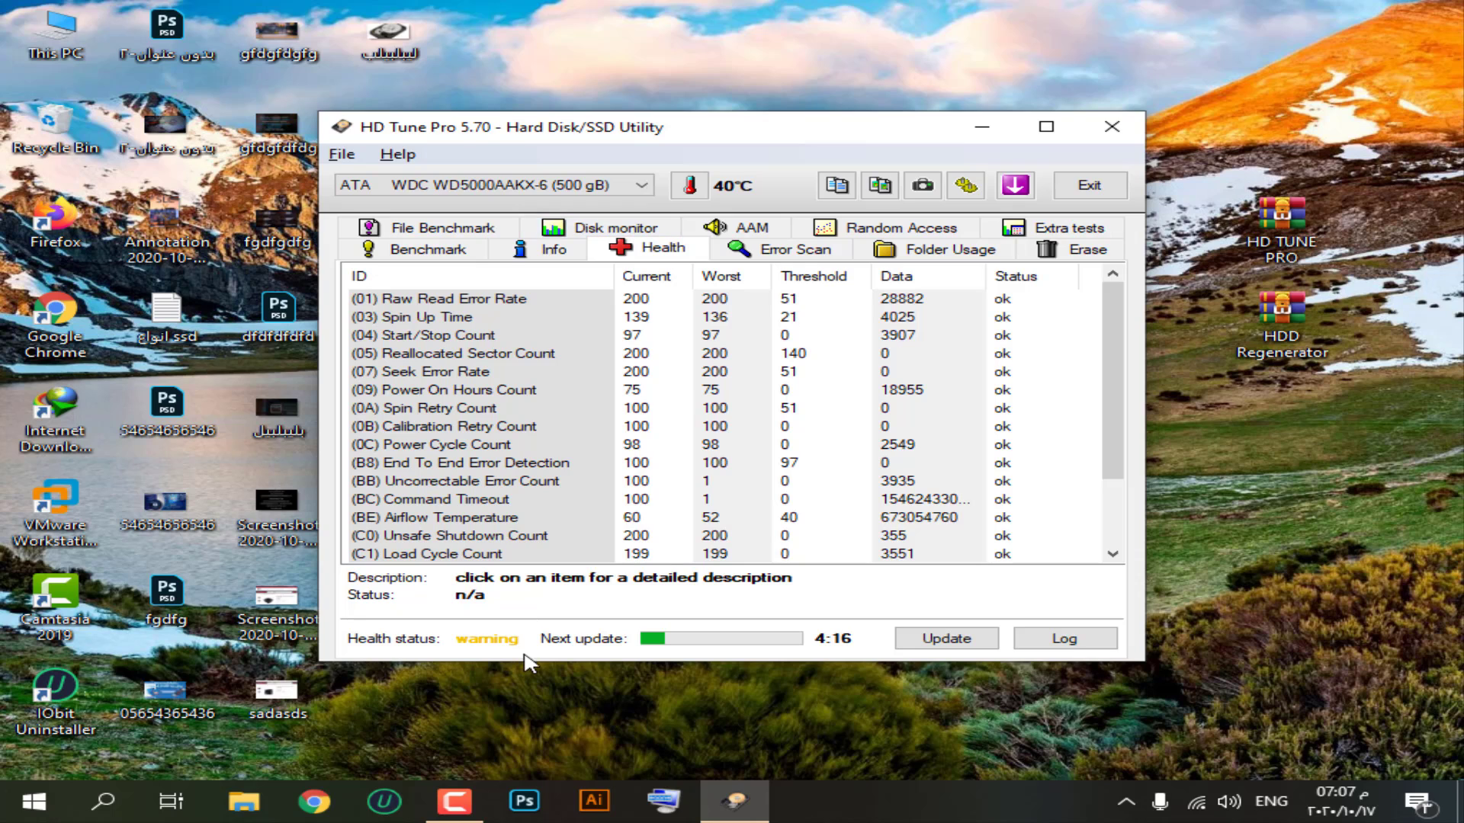
pyautogui.scroll(-2, 633, 526)
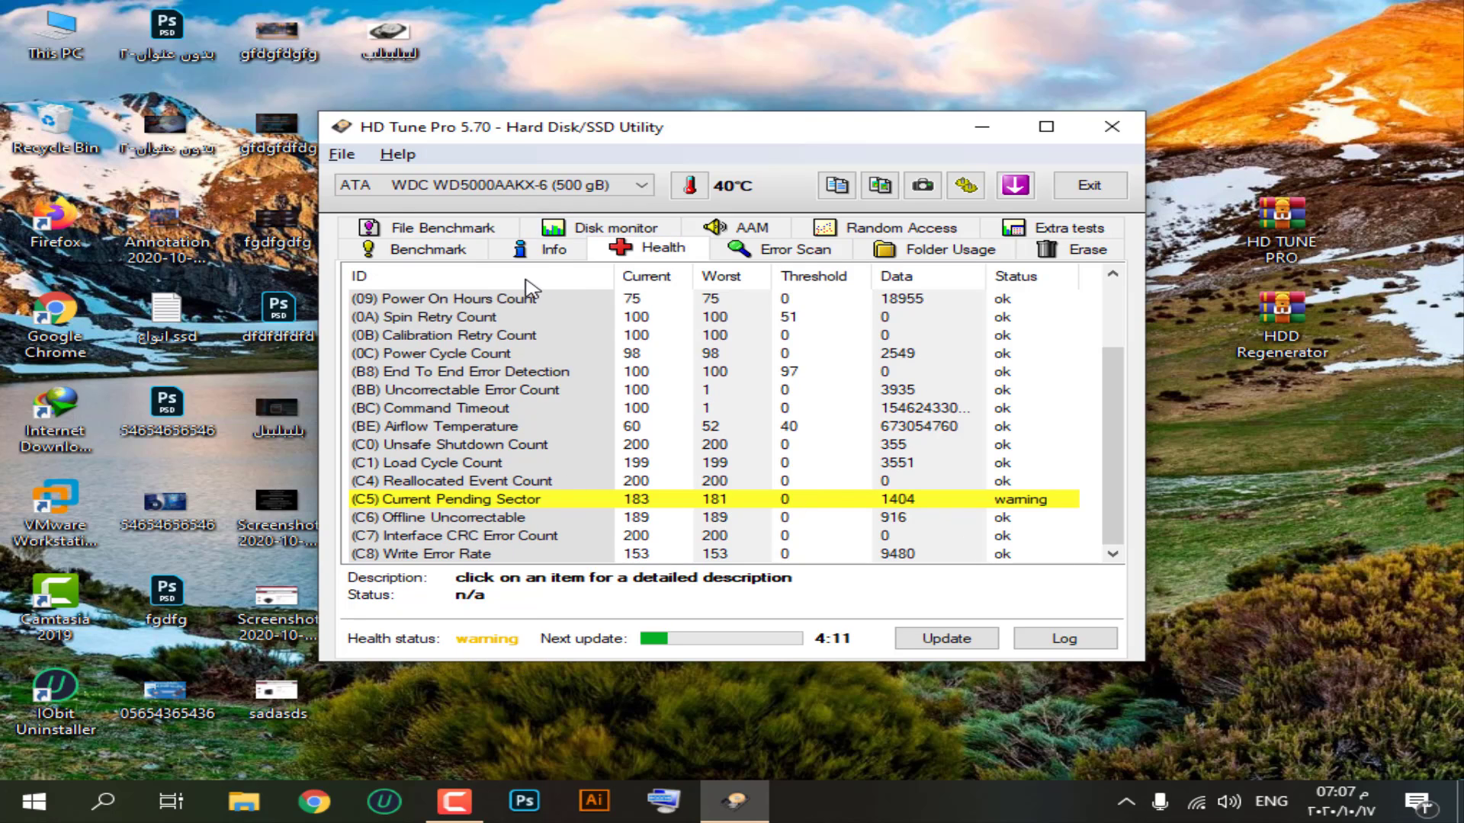
pyautogui.click(548, 251)
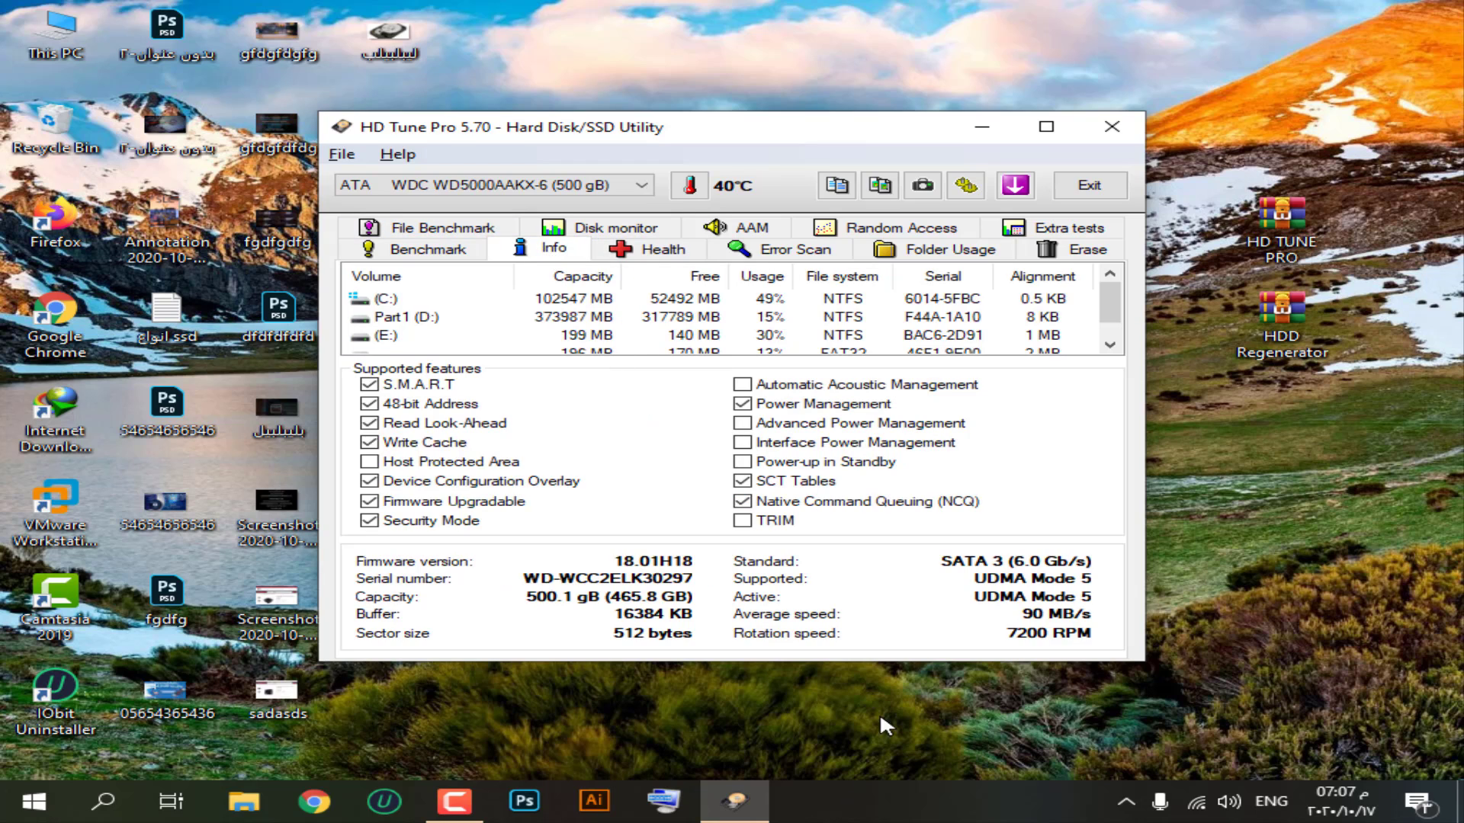
# Run a file benchmark on drive C: with a file length of 500 MB and stop it partway.
pyautogui.click(452, 230)
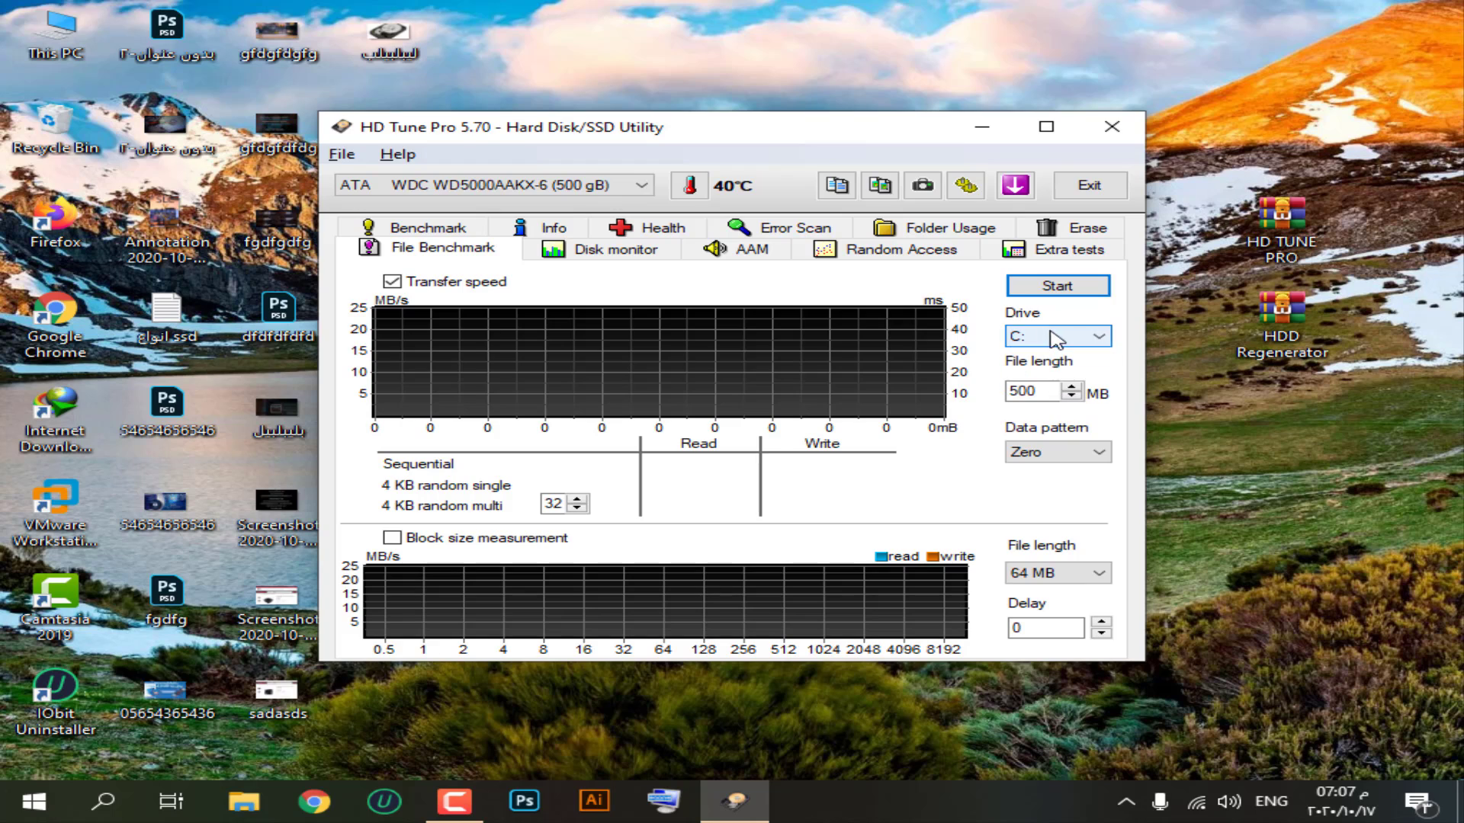
pyautogui.click(1071, 396)
pyautogui.click(1072, 387)
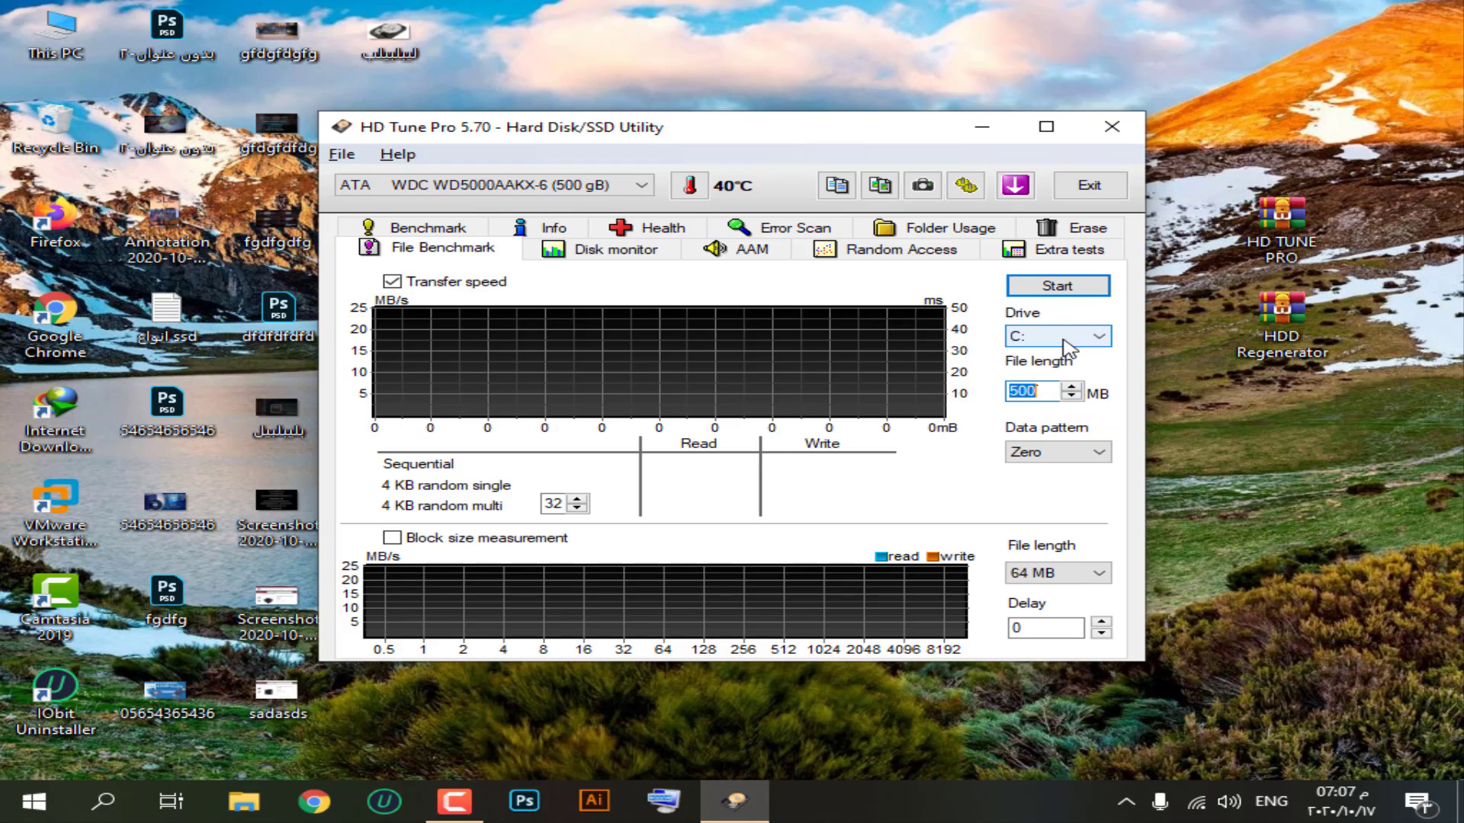
pyautogui.click(1057, 286)
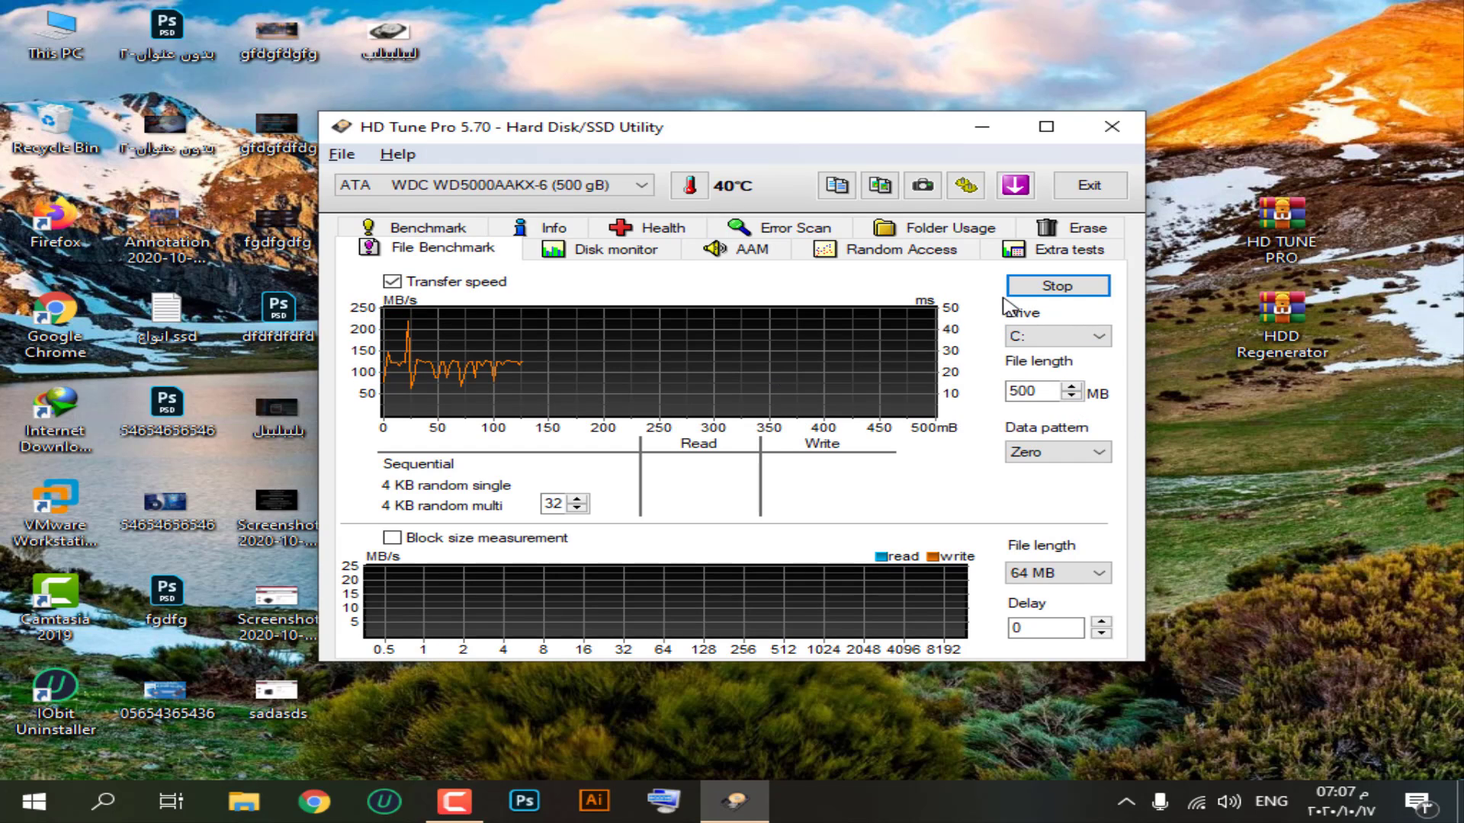
pyautogui.click(1009, 291)
# Start an error scan of the drive from 0 to 500 gB with Quick scan turned off.
pyautogui.click(797, 230)
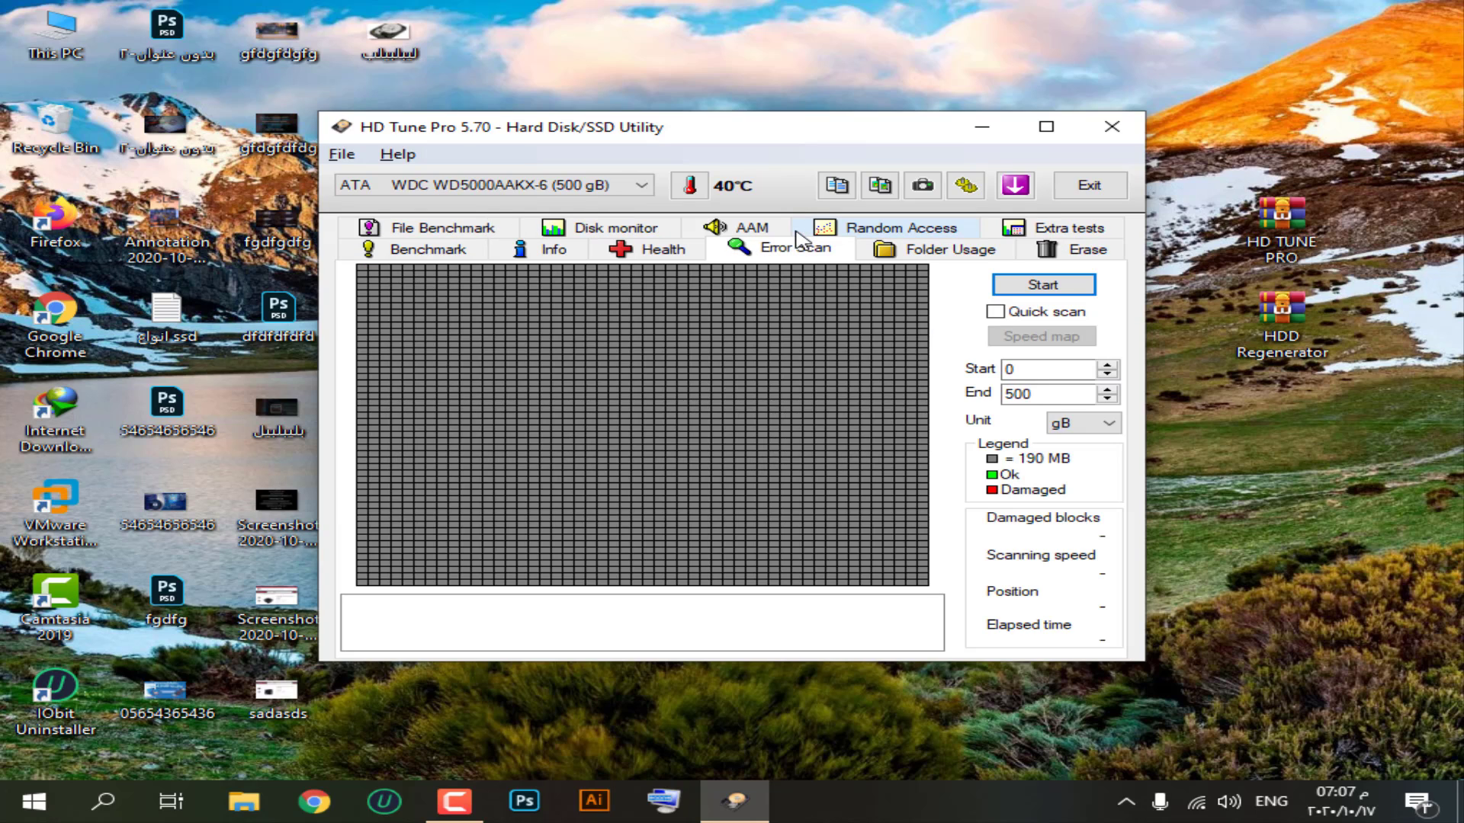
pyautogui.click(1011, 315)
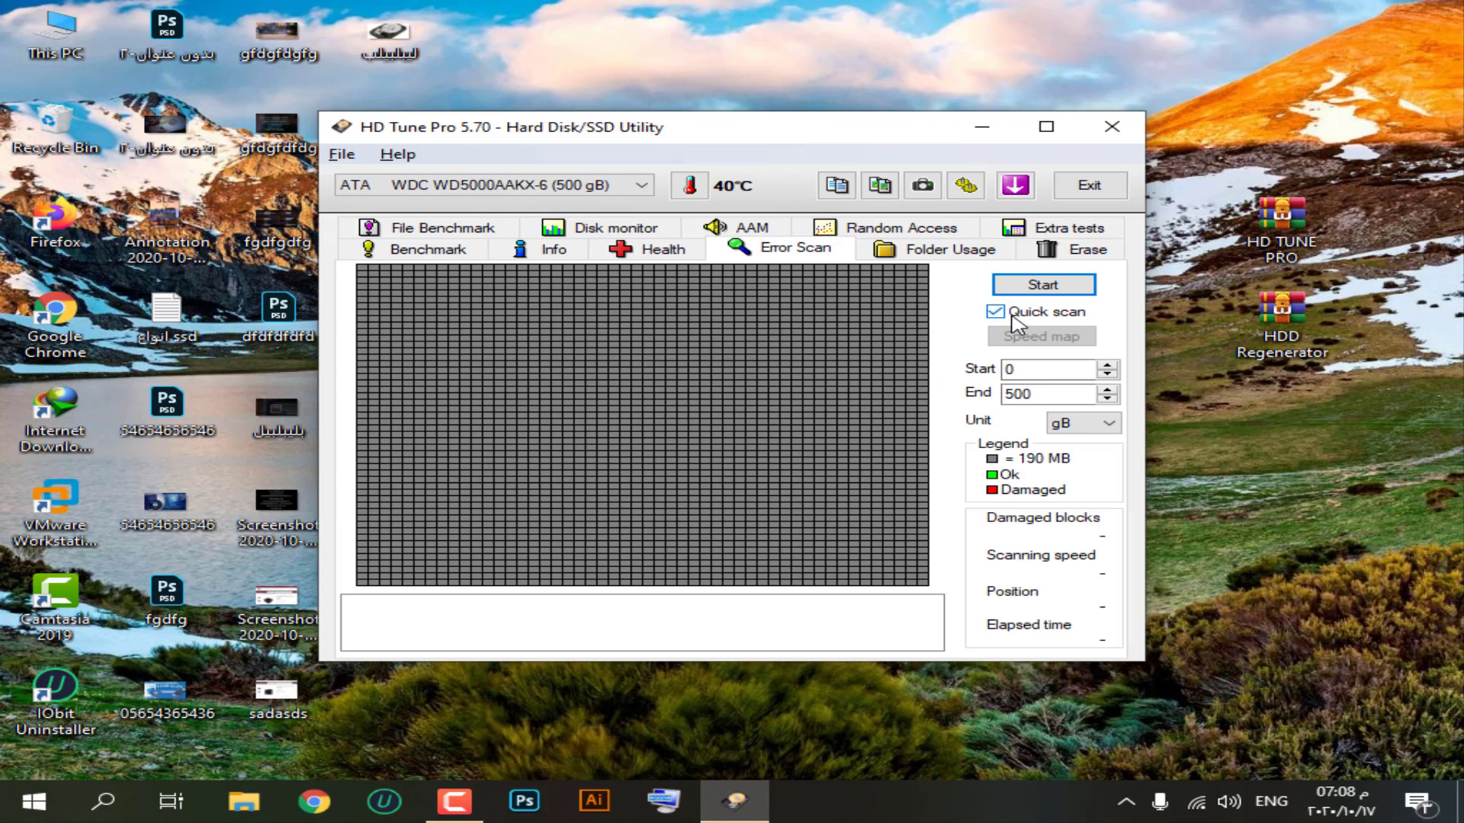
pyautogui.click(1010, 315)
pyautogui.press('Tab')
pyautogui.press('Tab')
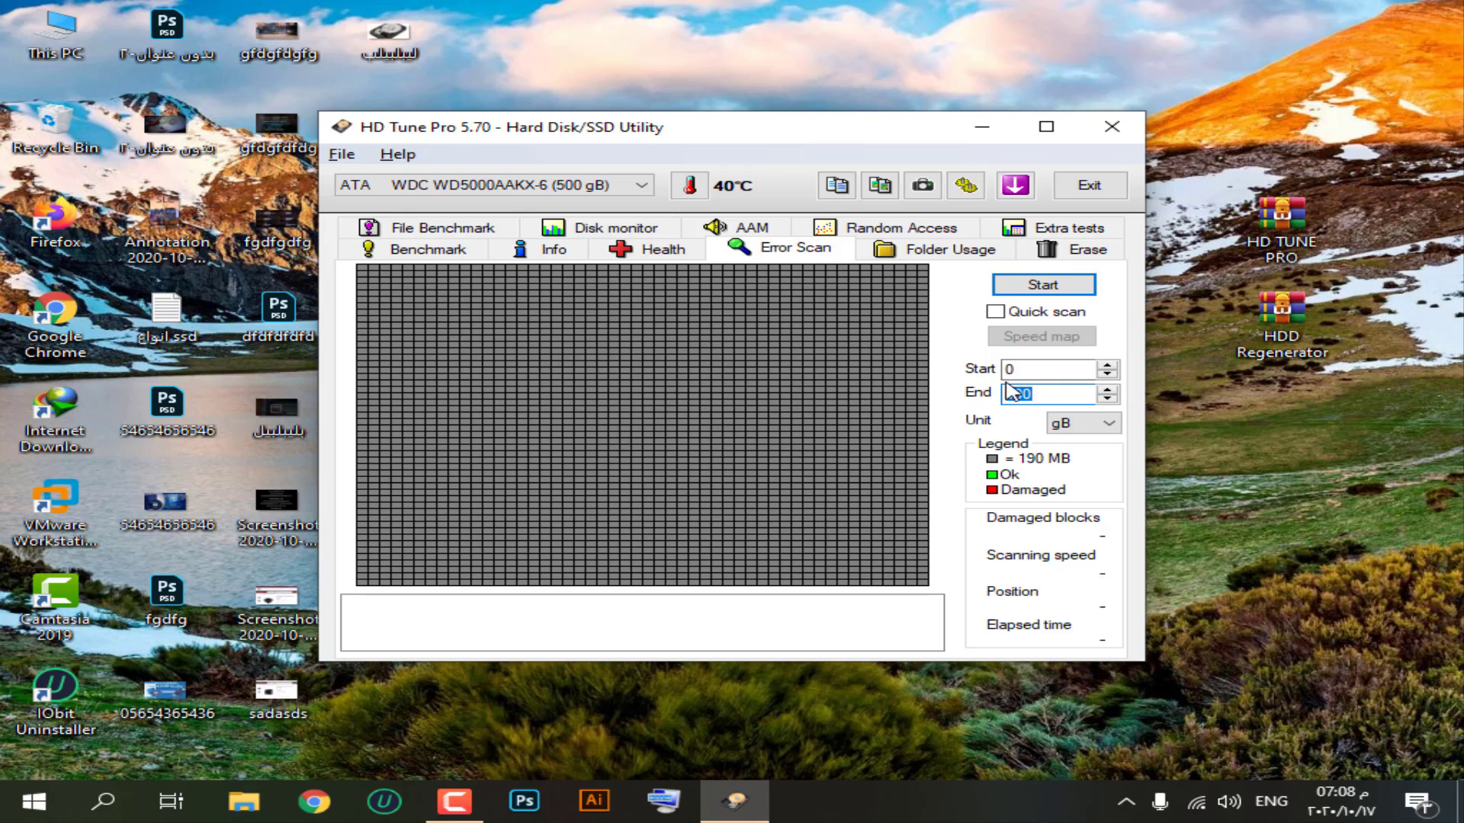
pyautogui.click(1025, 374)
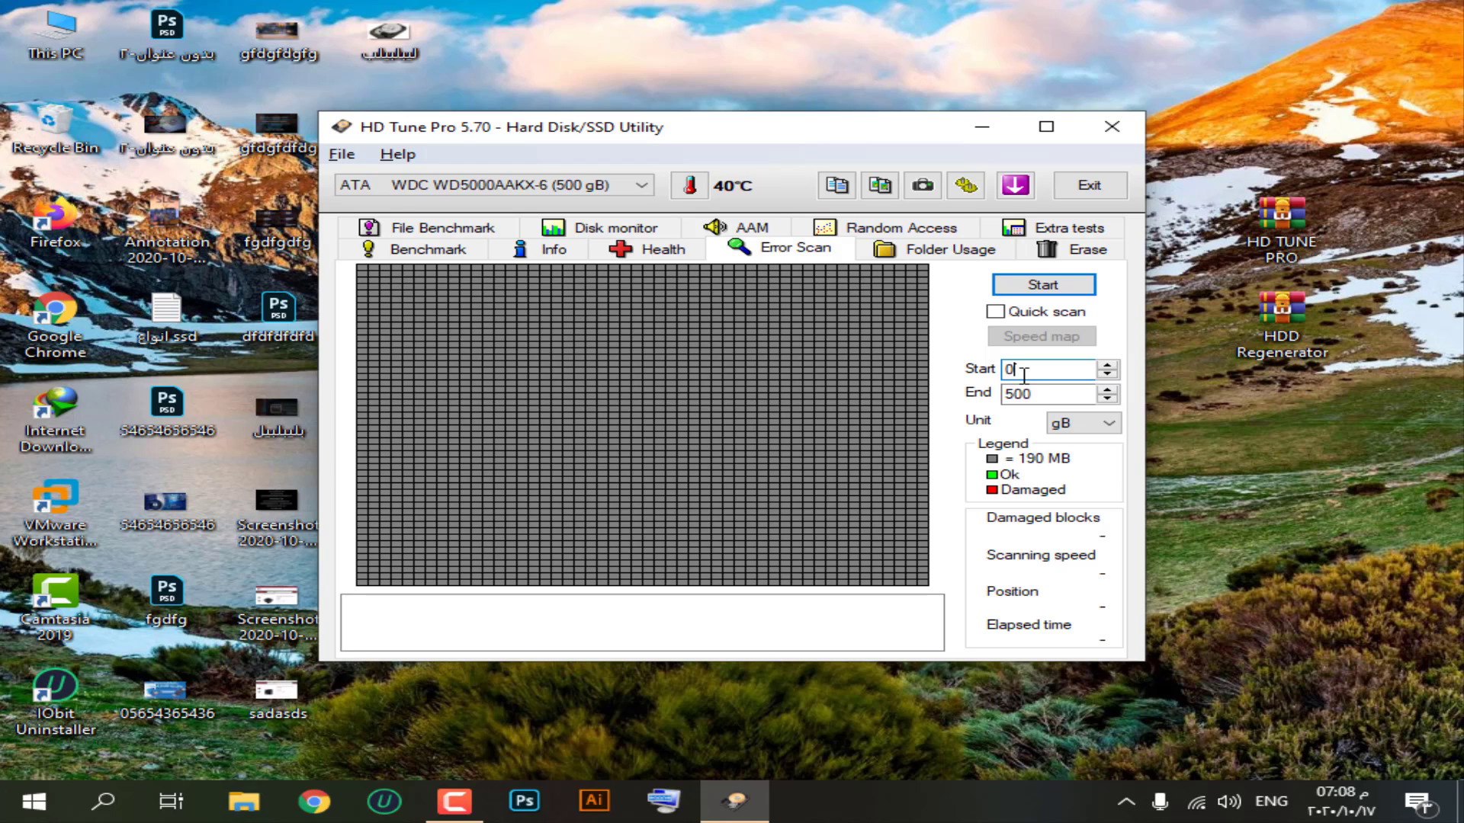
pyautogui.click(1075, 423)
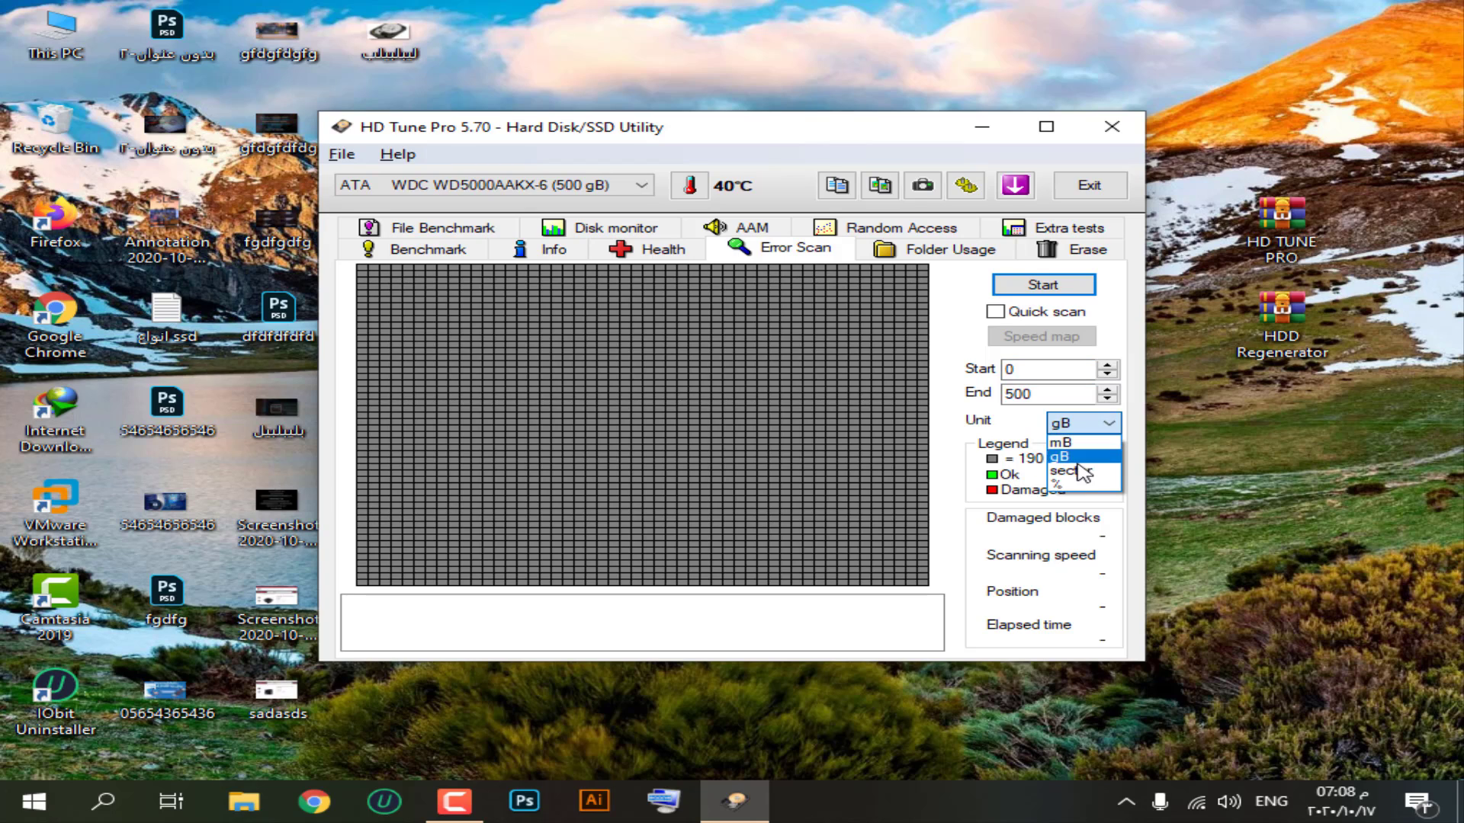
pyautogui.click(1082, 425)
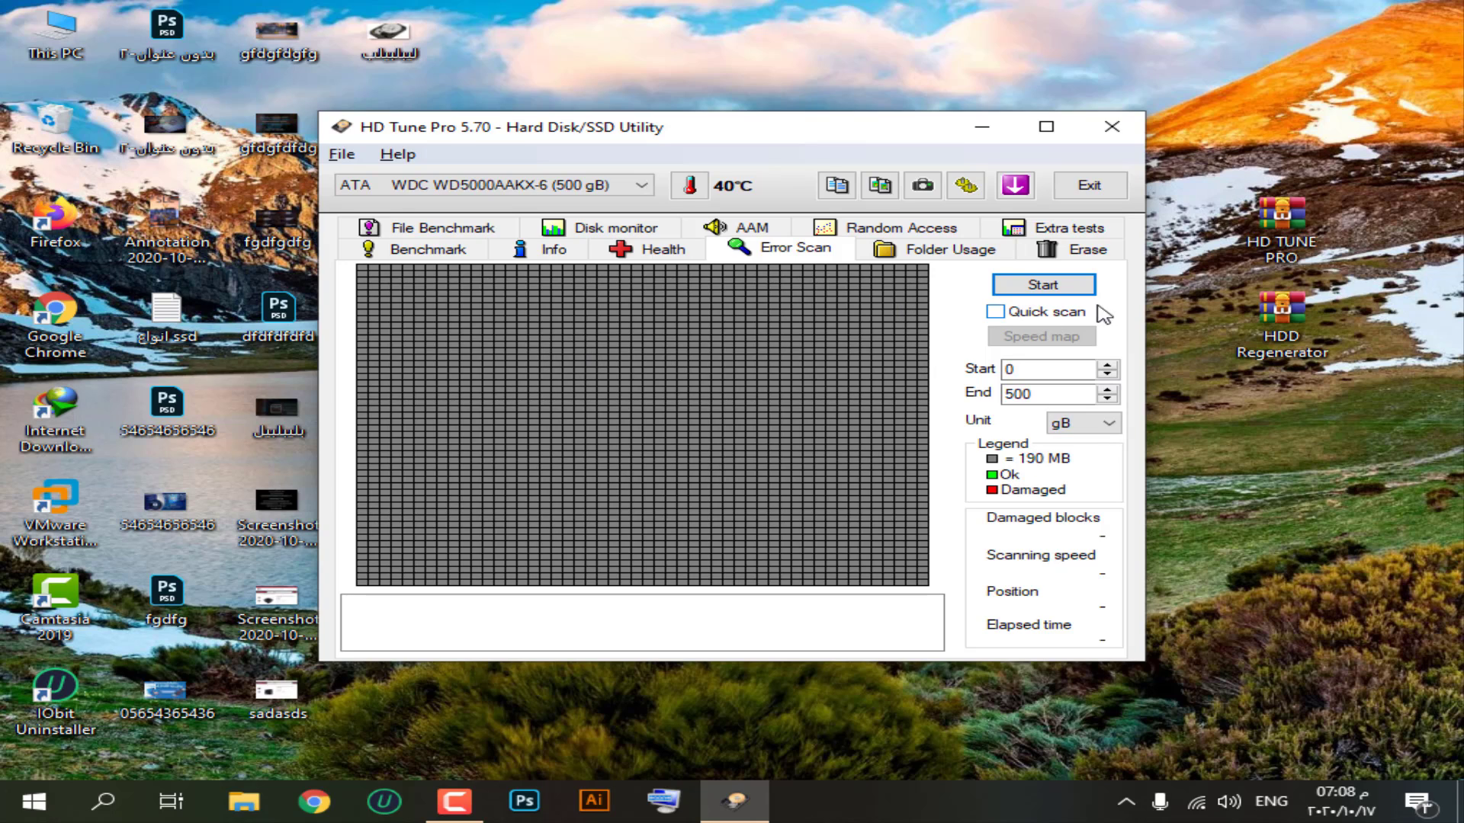
pyautogui.click(1037, 286)
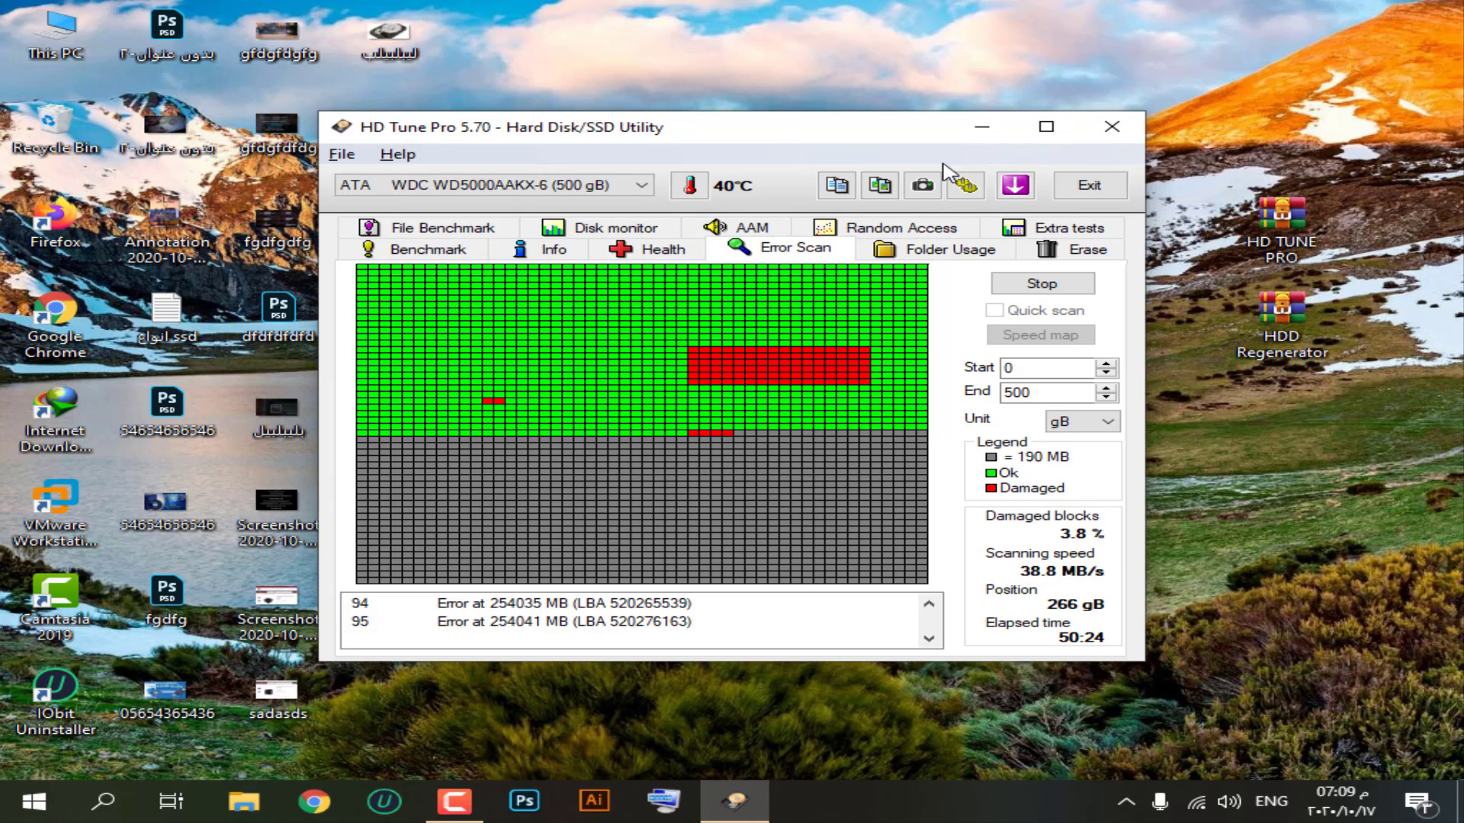
pyautogui.click(929, 187)
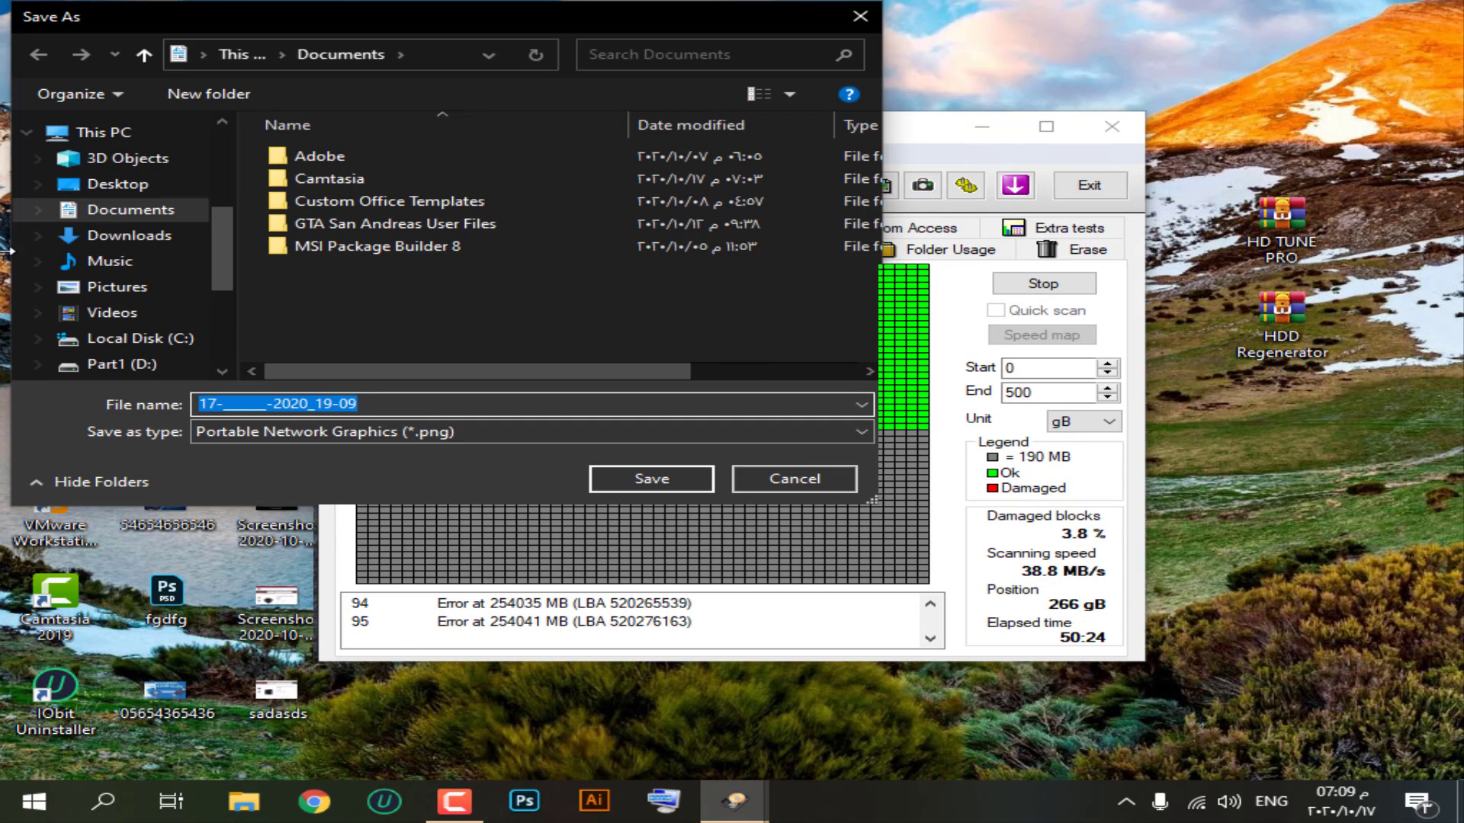
pyautogui.click(95, 184)
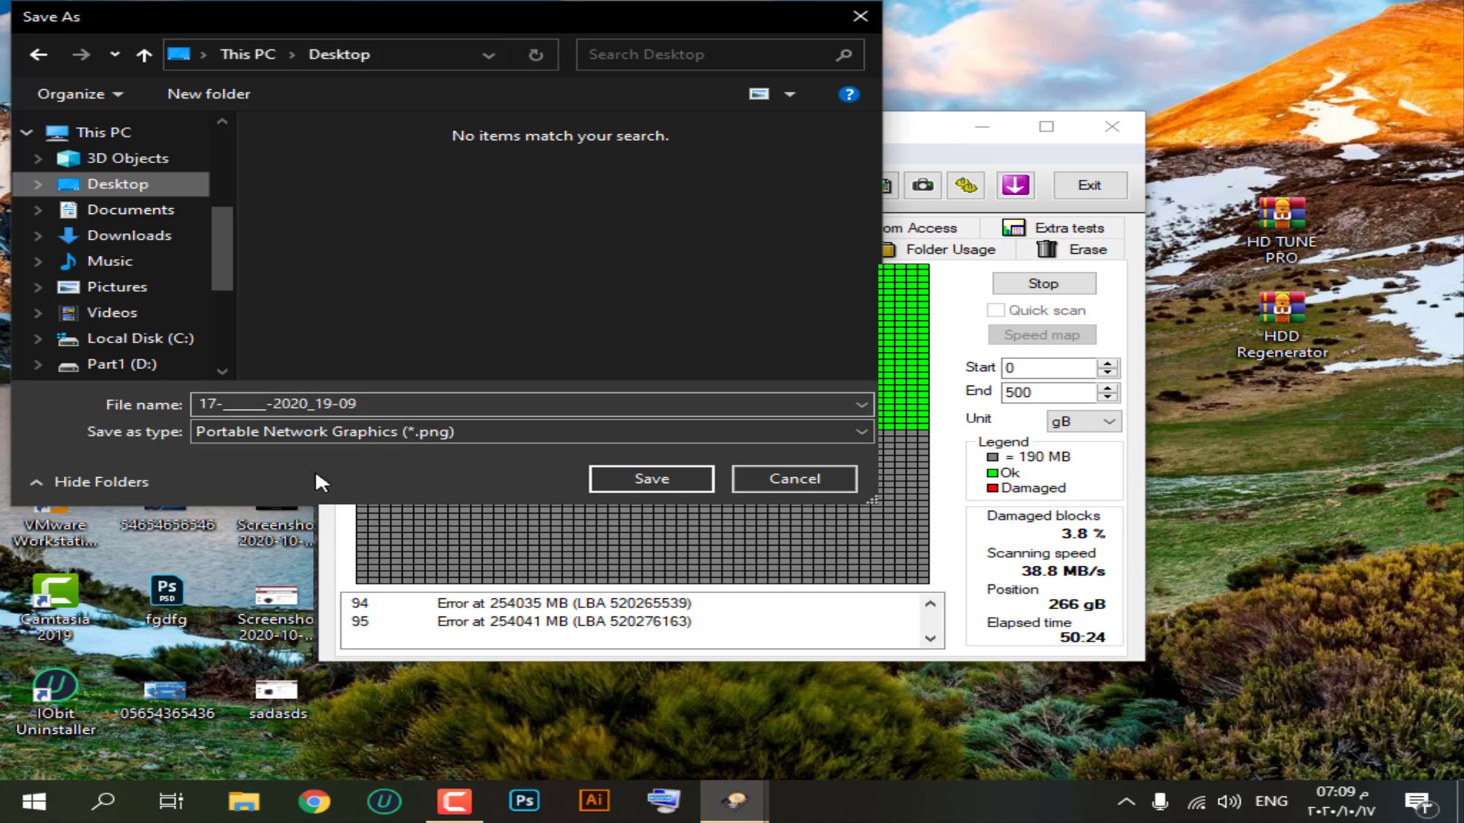
pyautogui.press('Escape')
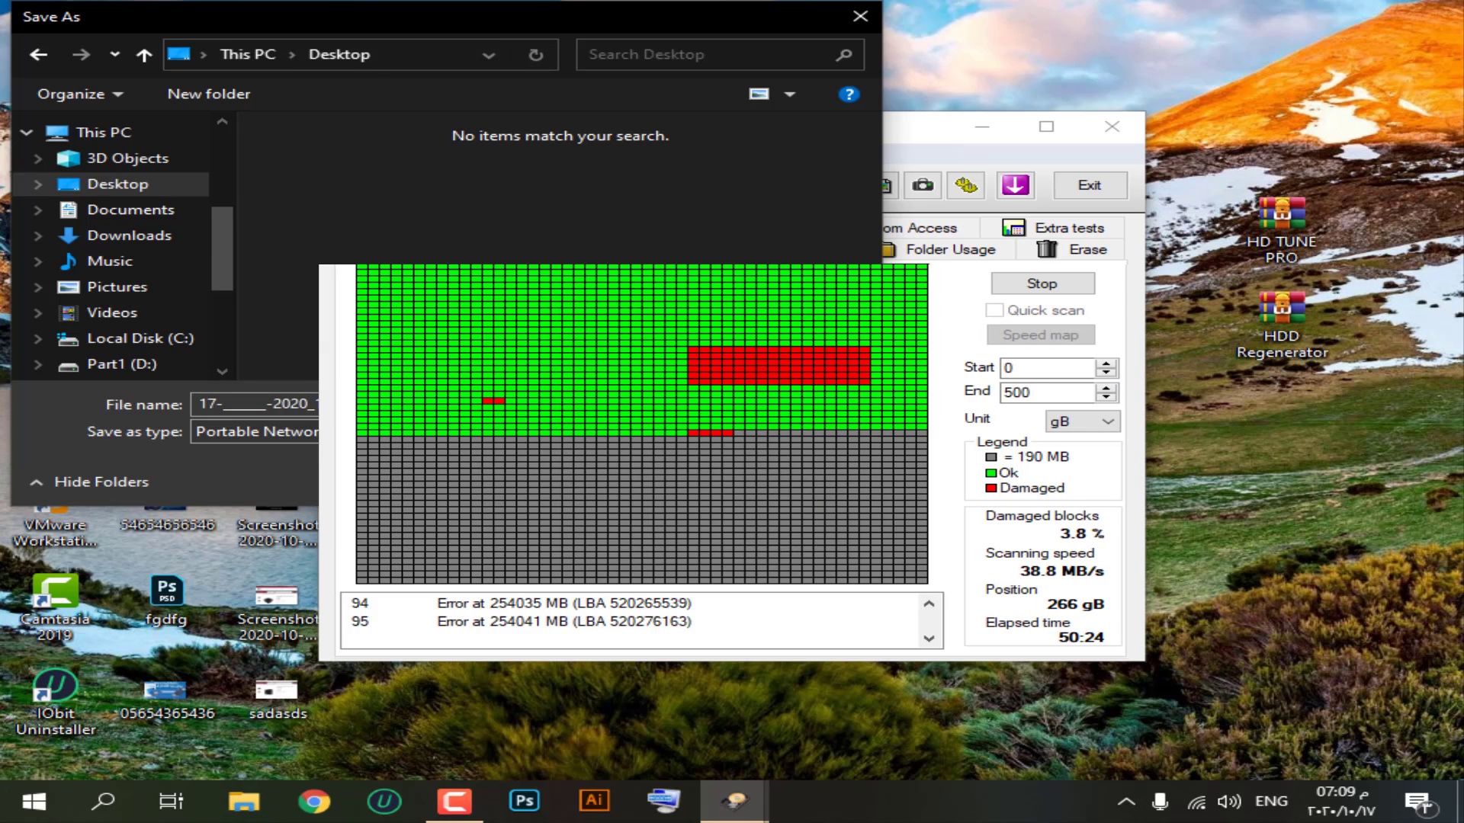
# Switch from HD Tune Pro to HDD Regenerator and create a bootable regenerating flash on the Kingston DT 101 G2 drive (G:), declining the restart.
pyautogui.click(1111, 127)
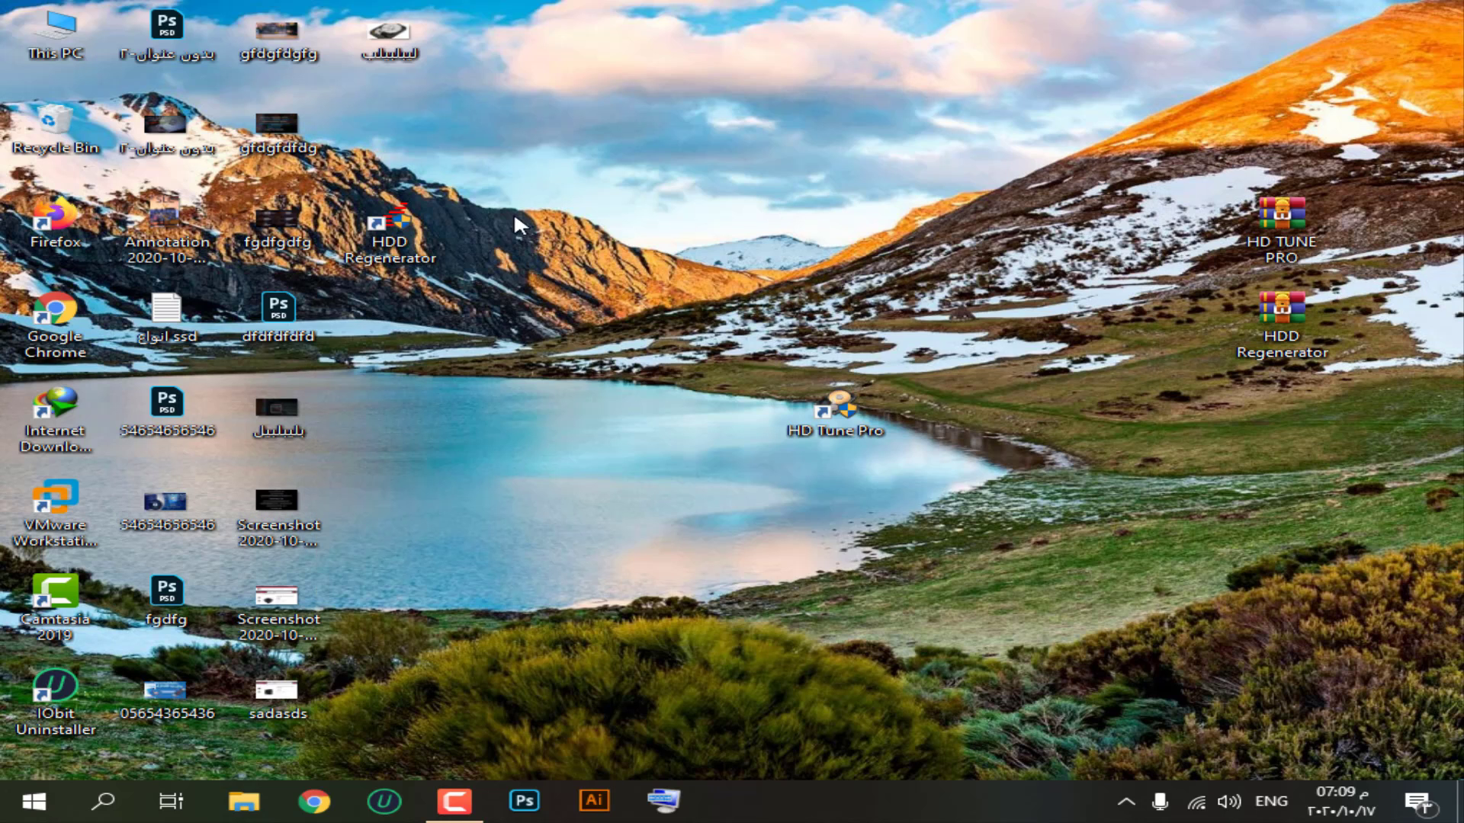
pyautogui.doubleClick(402, 249)
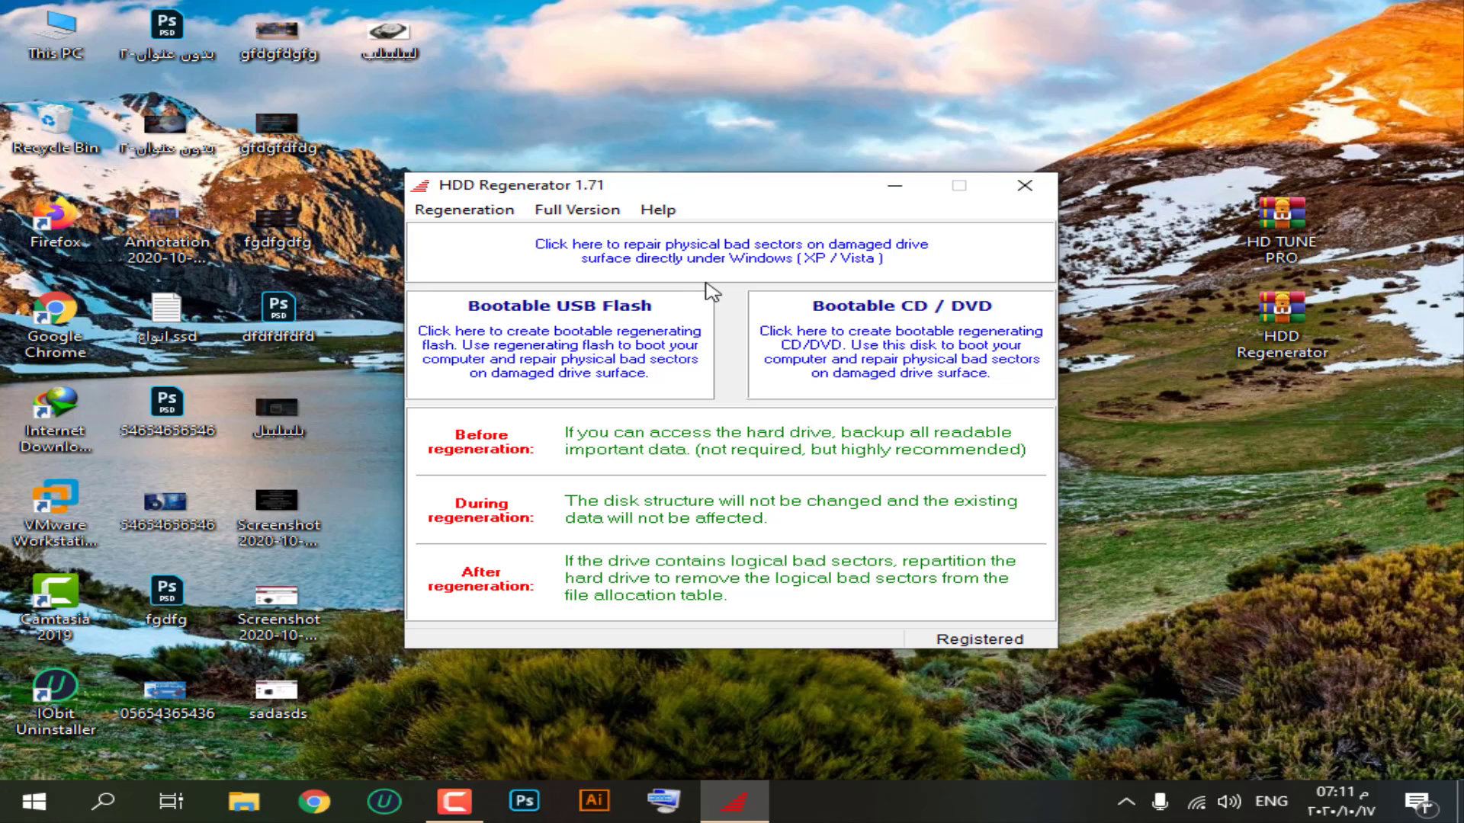
pyautogui.click(679, 370)
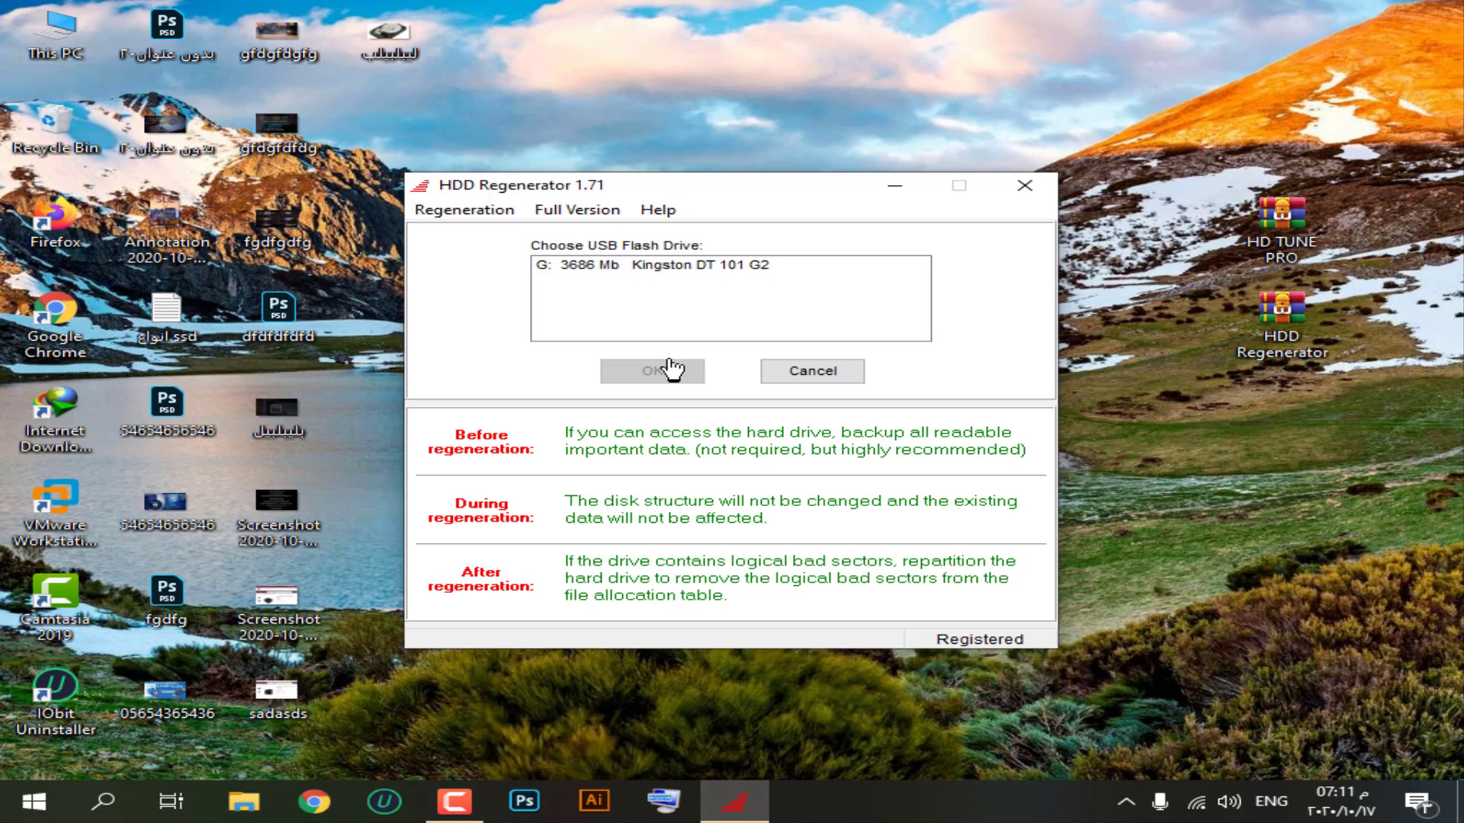
pyautogui.click(644, 270)
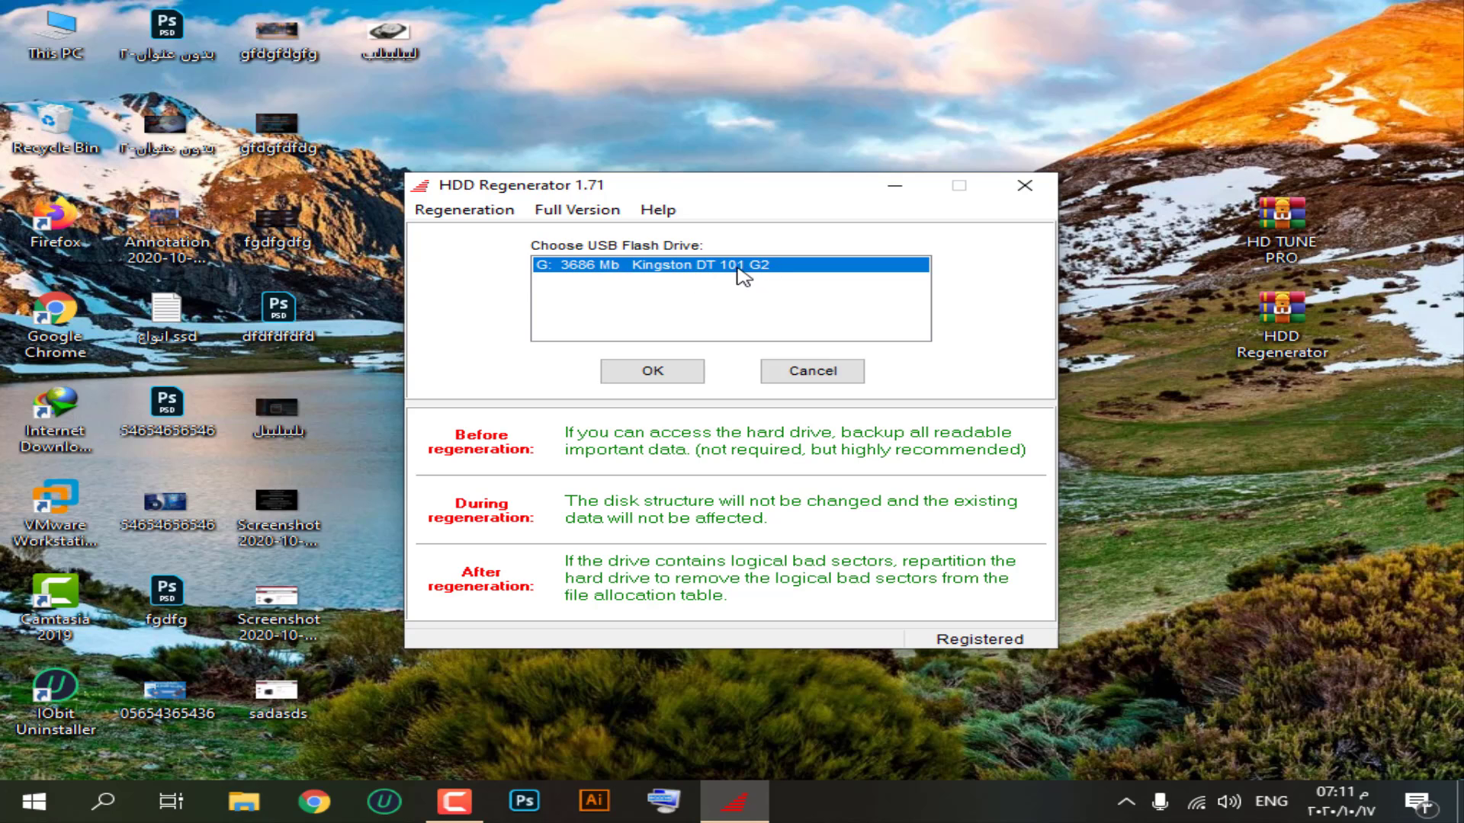
pyautogui.click(655, 372)
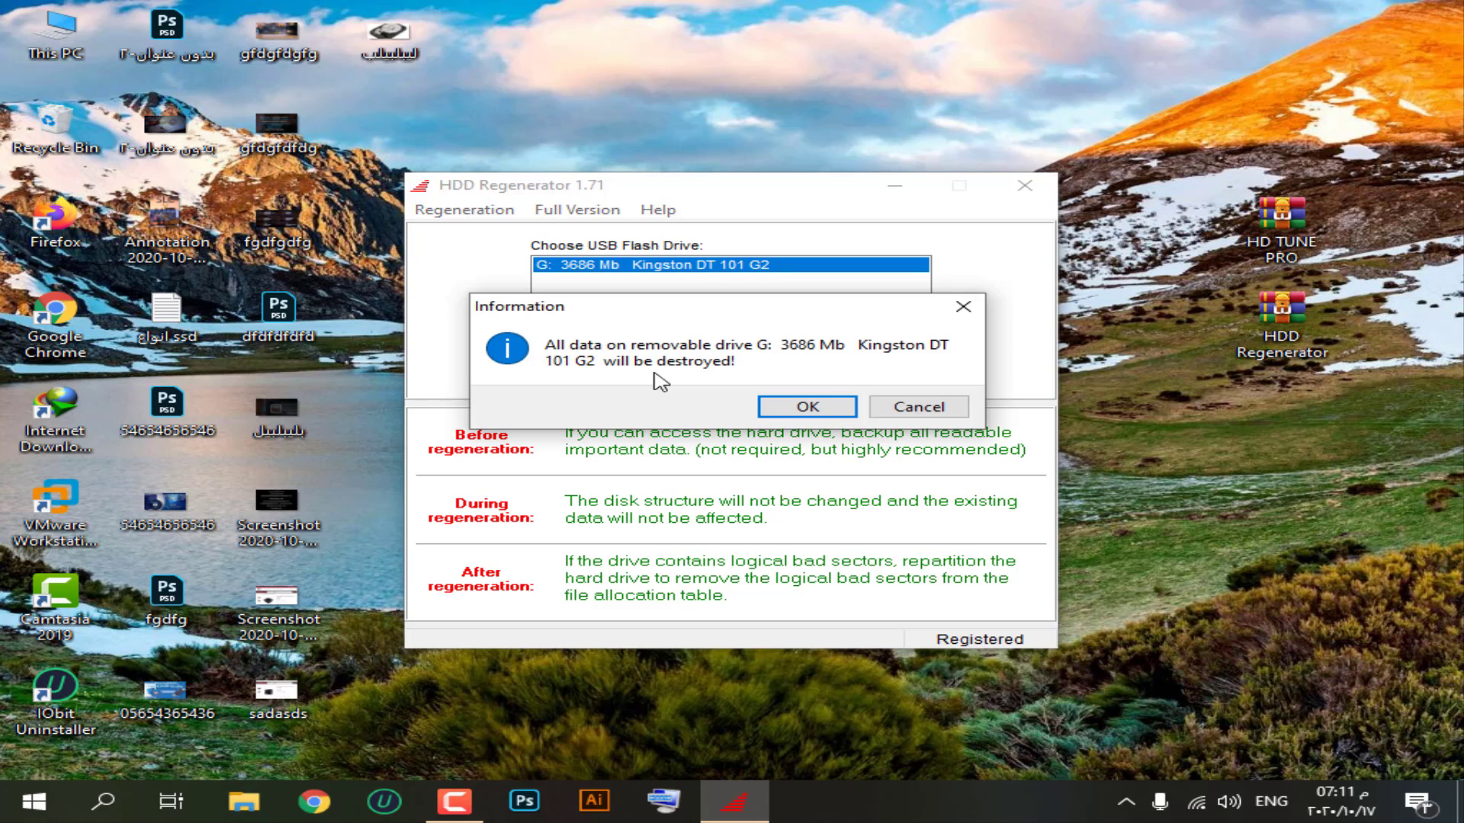
pyautogui.click(815, 410)
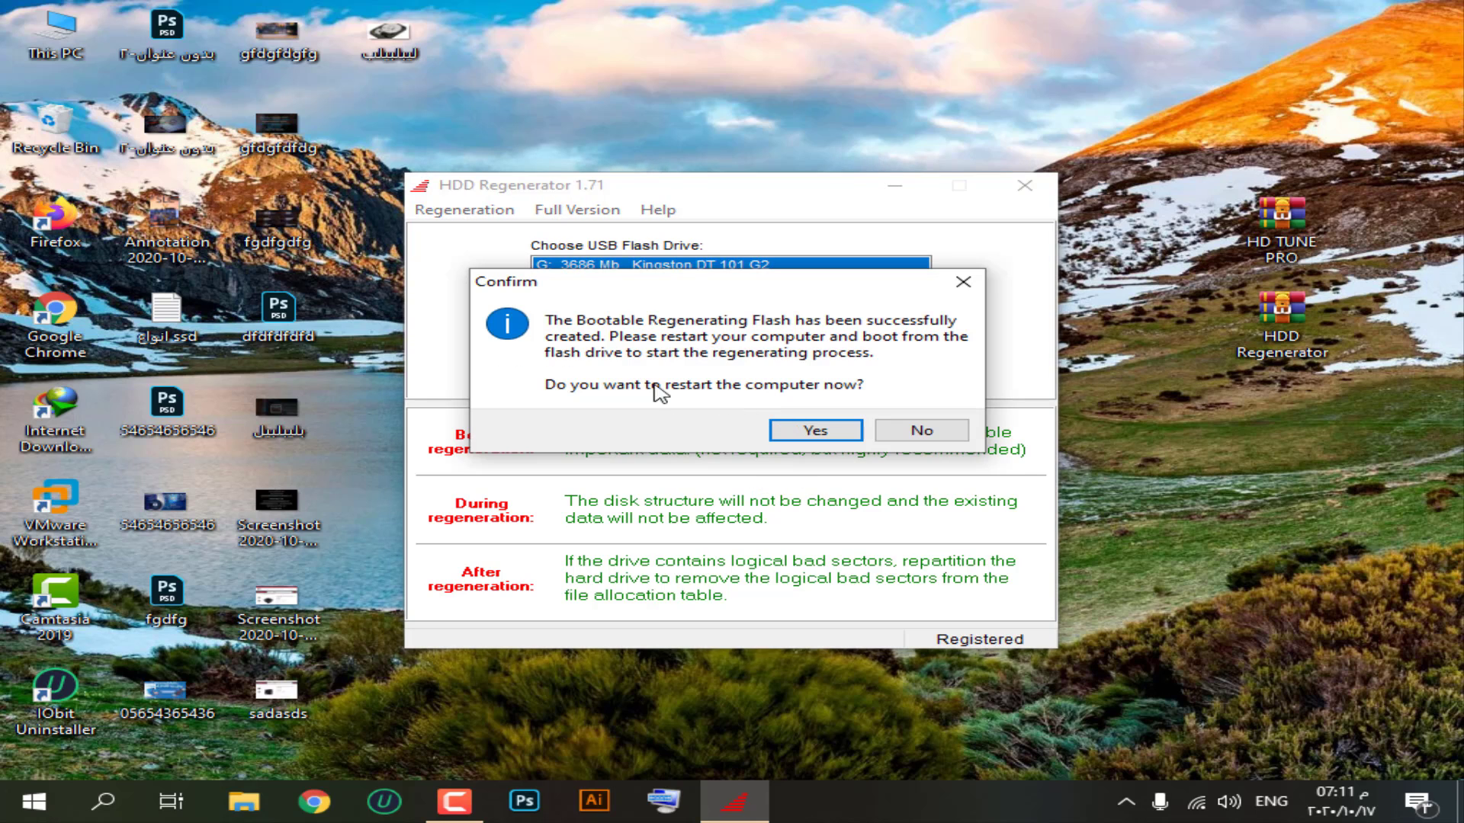
pyautogui.click(923, 431)
# Check the HDDREG (G:) flash drive among the computer's drives in File Explorer, and close that window.
pyautogui.press('super+e')
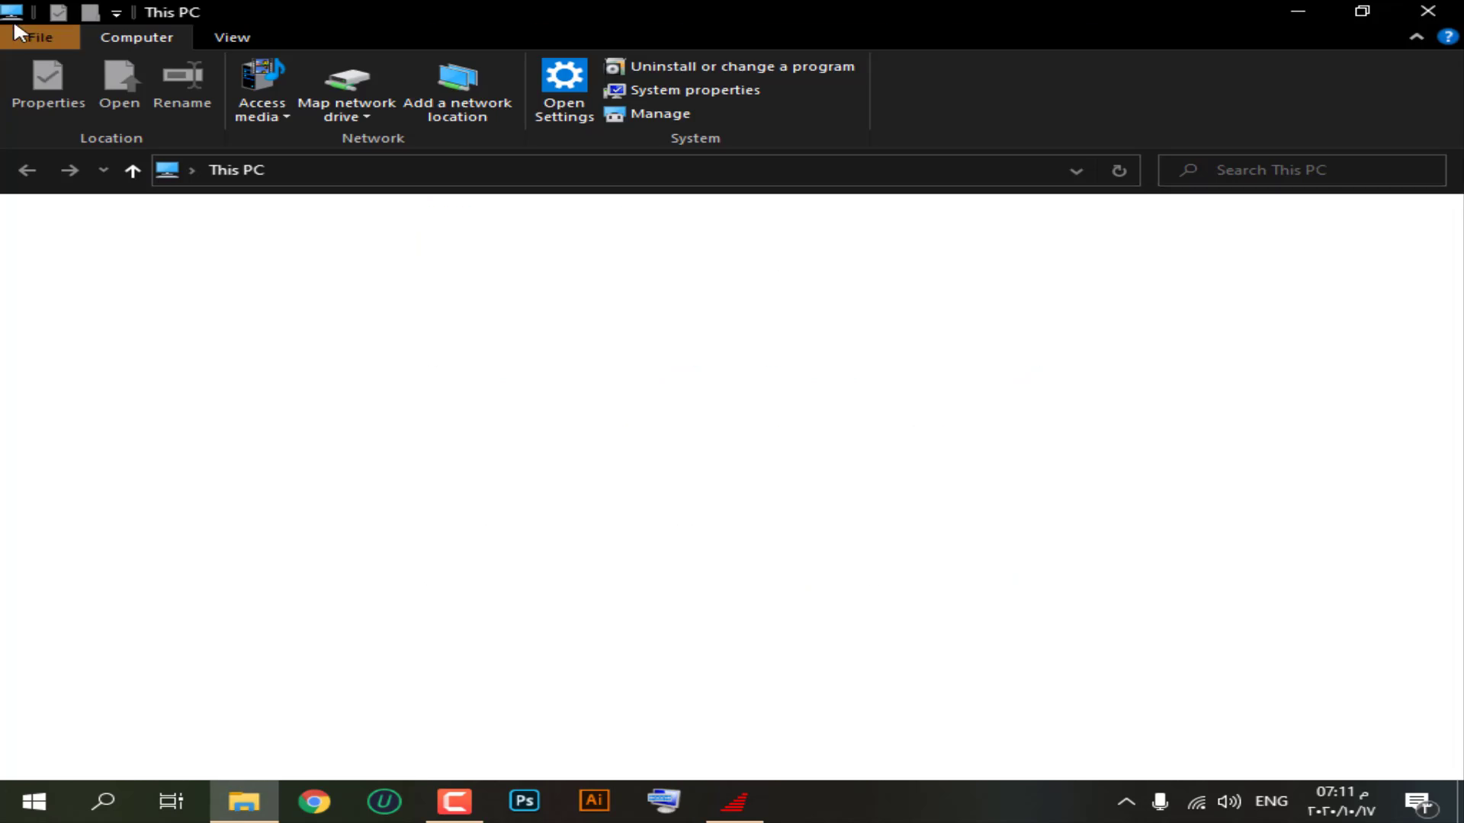
pyautogui.click(743, 535)
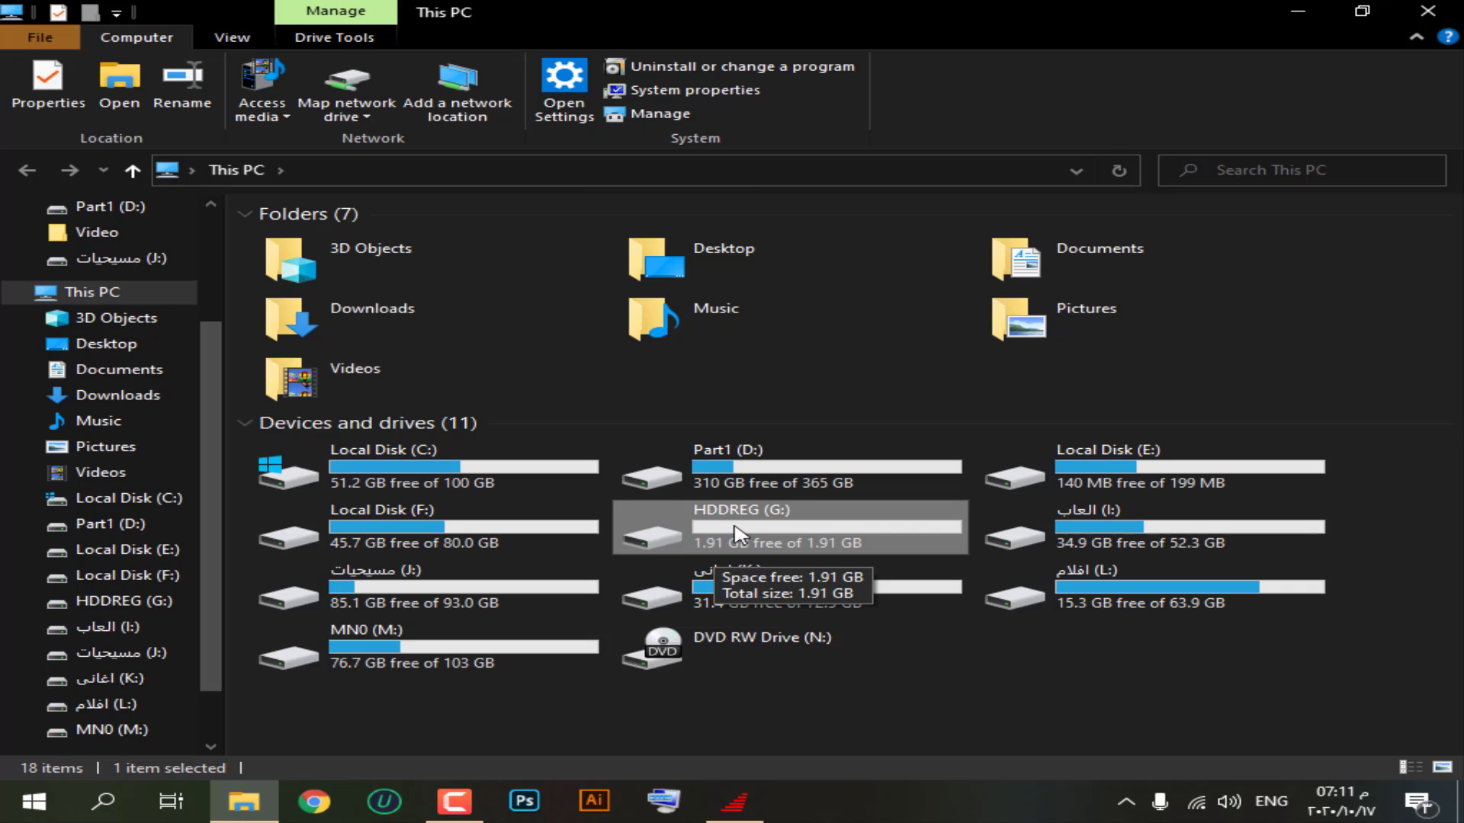
pyautogui.click(1428, 11)
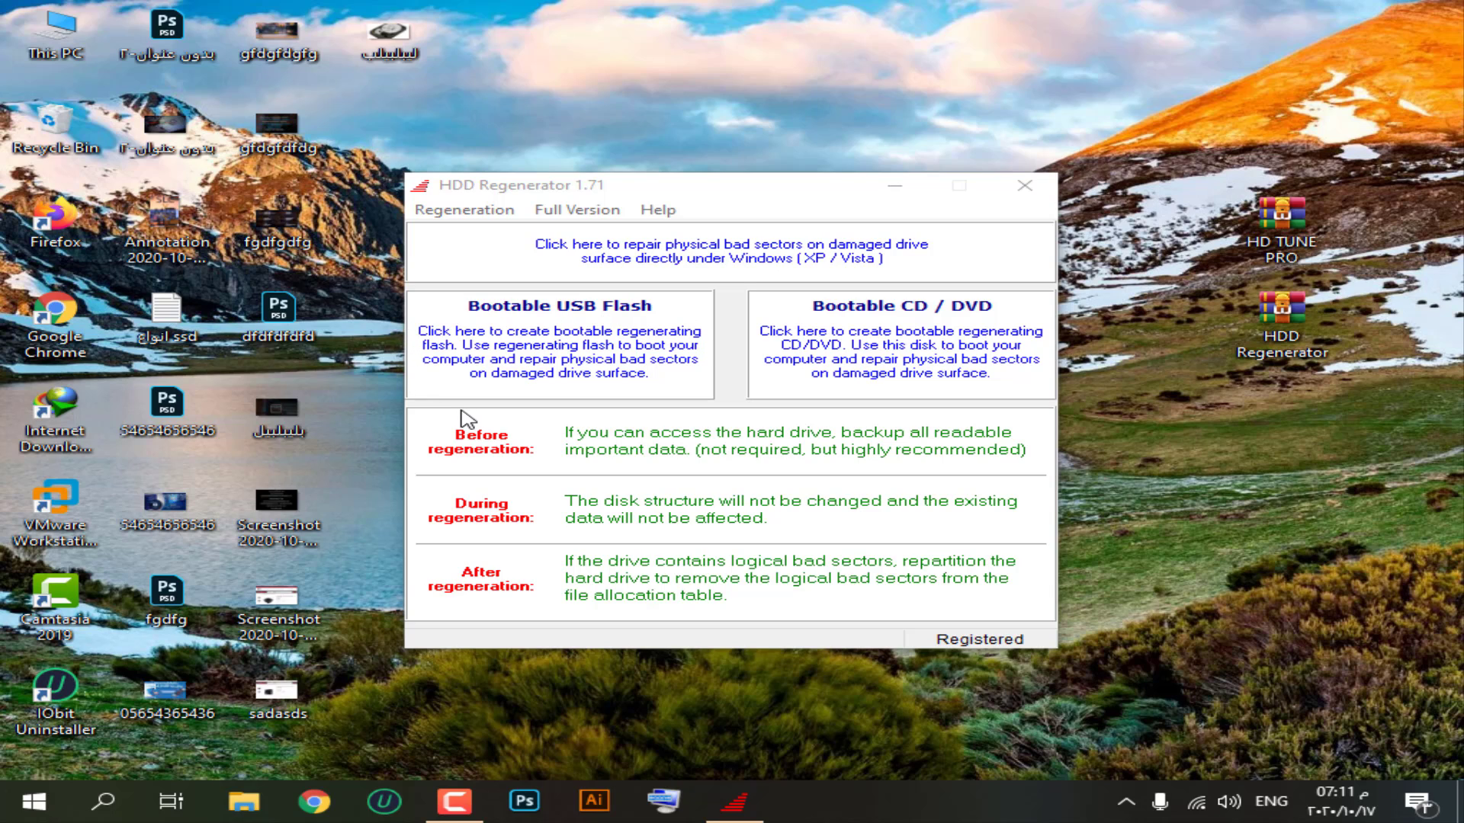
# Start the bad-sector repair process directly under Windows on the first drive, WDC WD5000AAKX-60U6AA0.
pyautogui.click(796, 264)
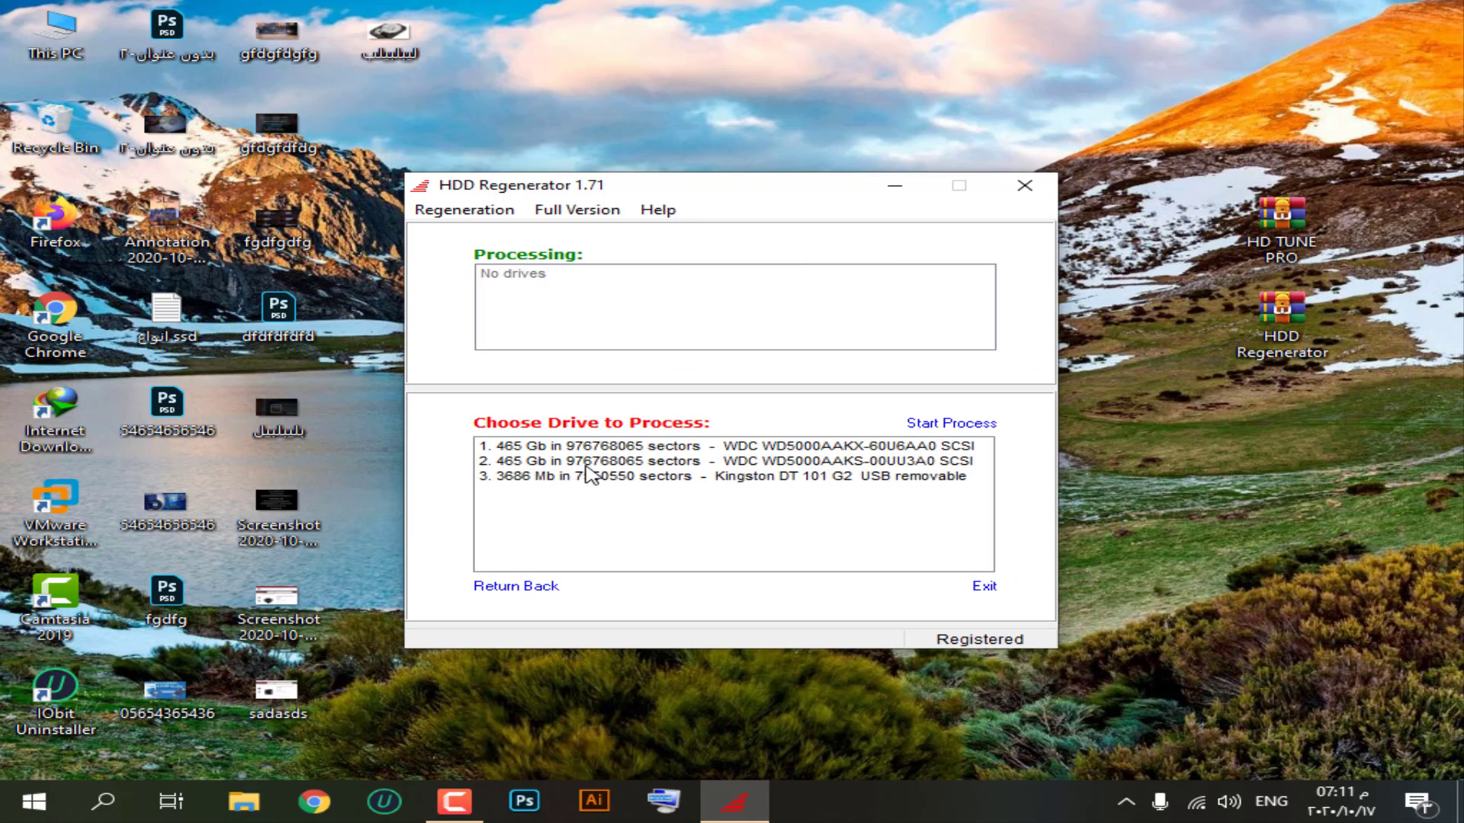
pyautogui.click(556, 448)
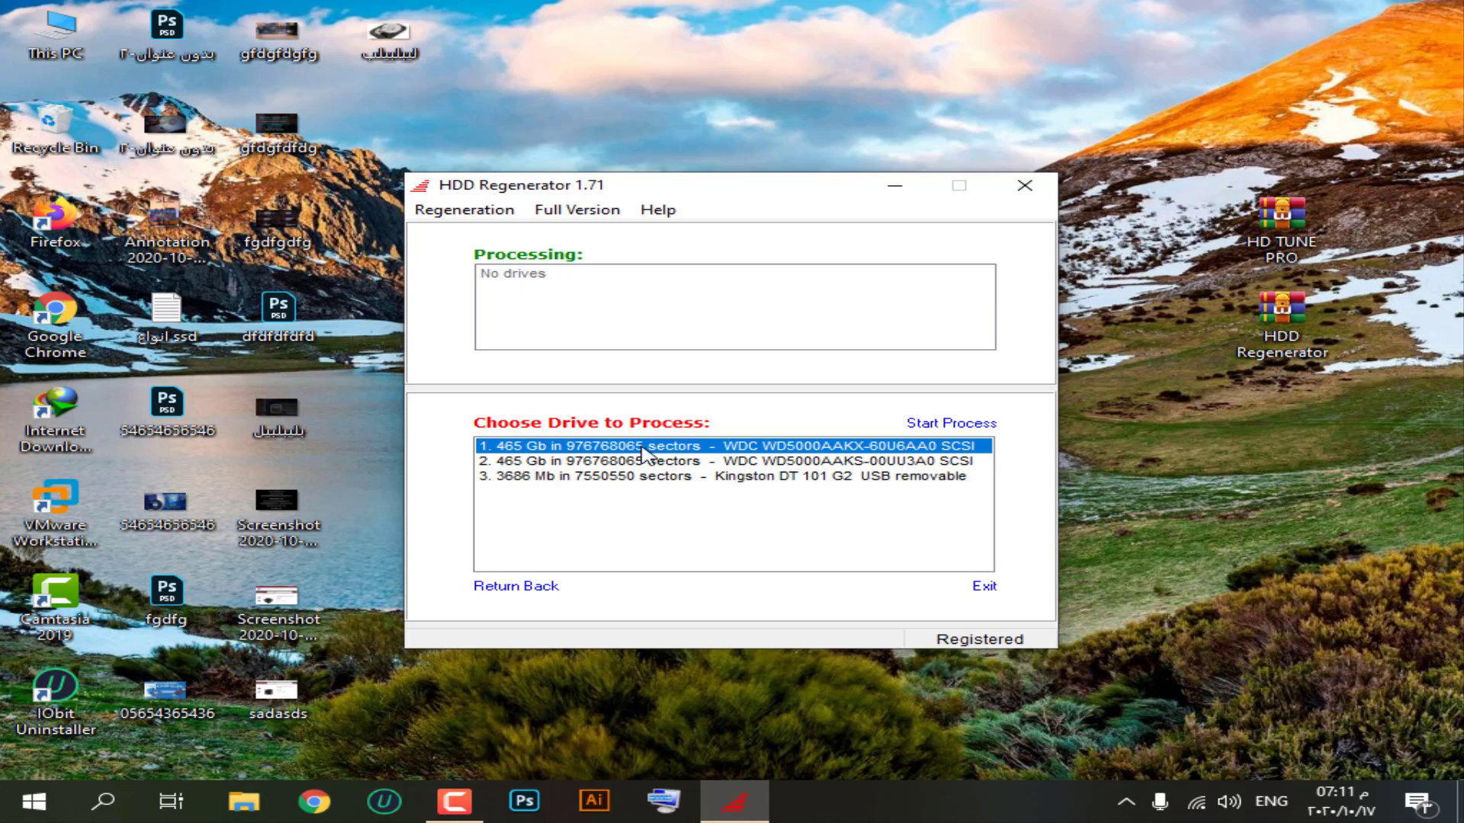
pyautogui.click(951, 424)
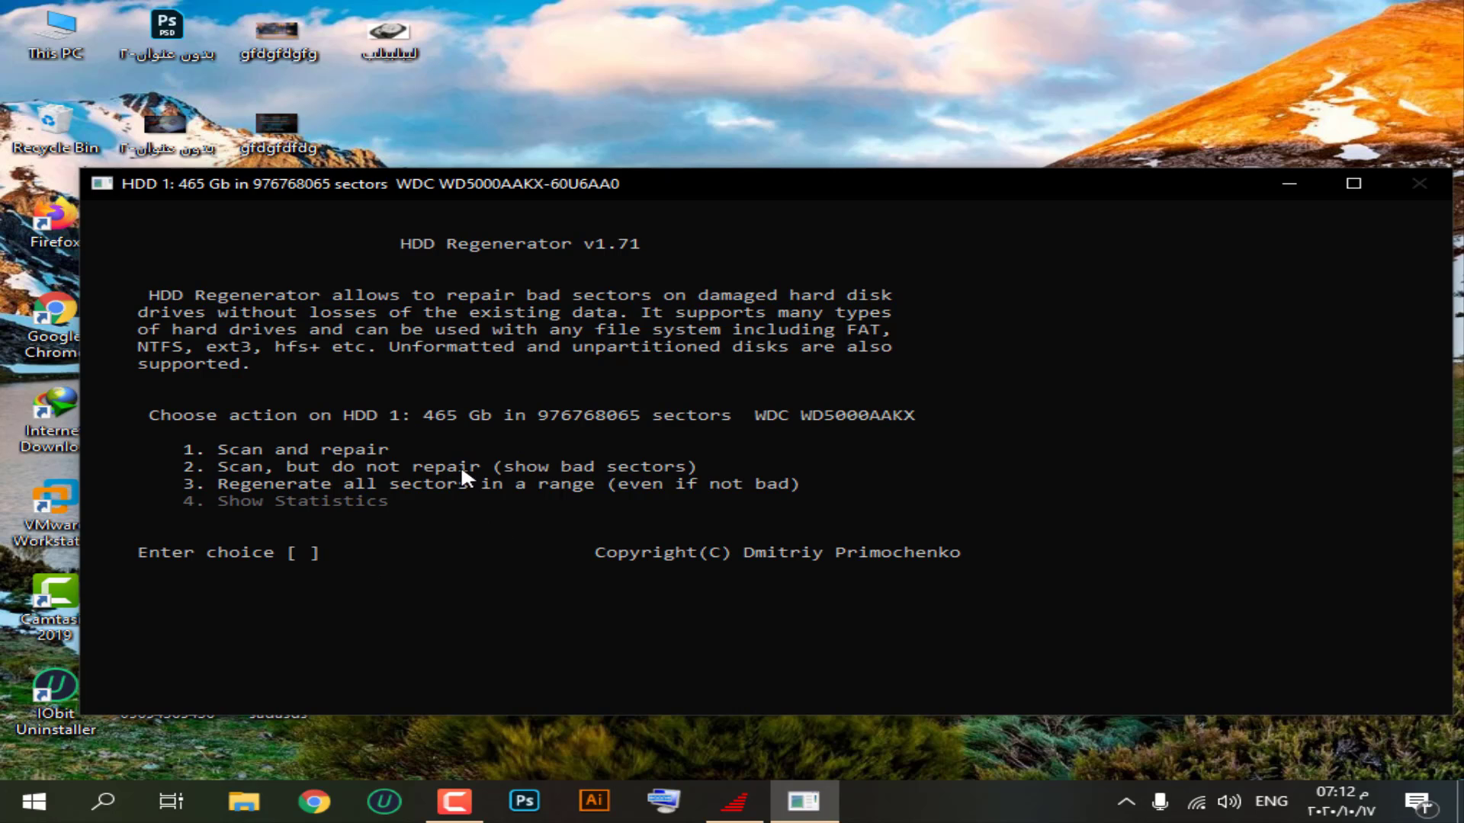
# Run Scan and repair on HDD 1, starting from sector 0.
pyautogui.click(299, 558)
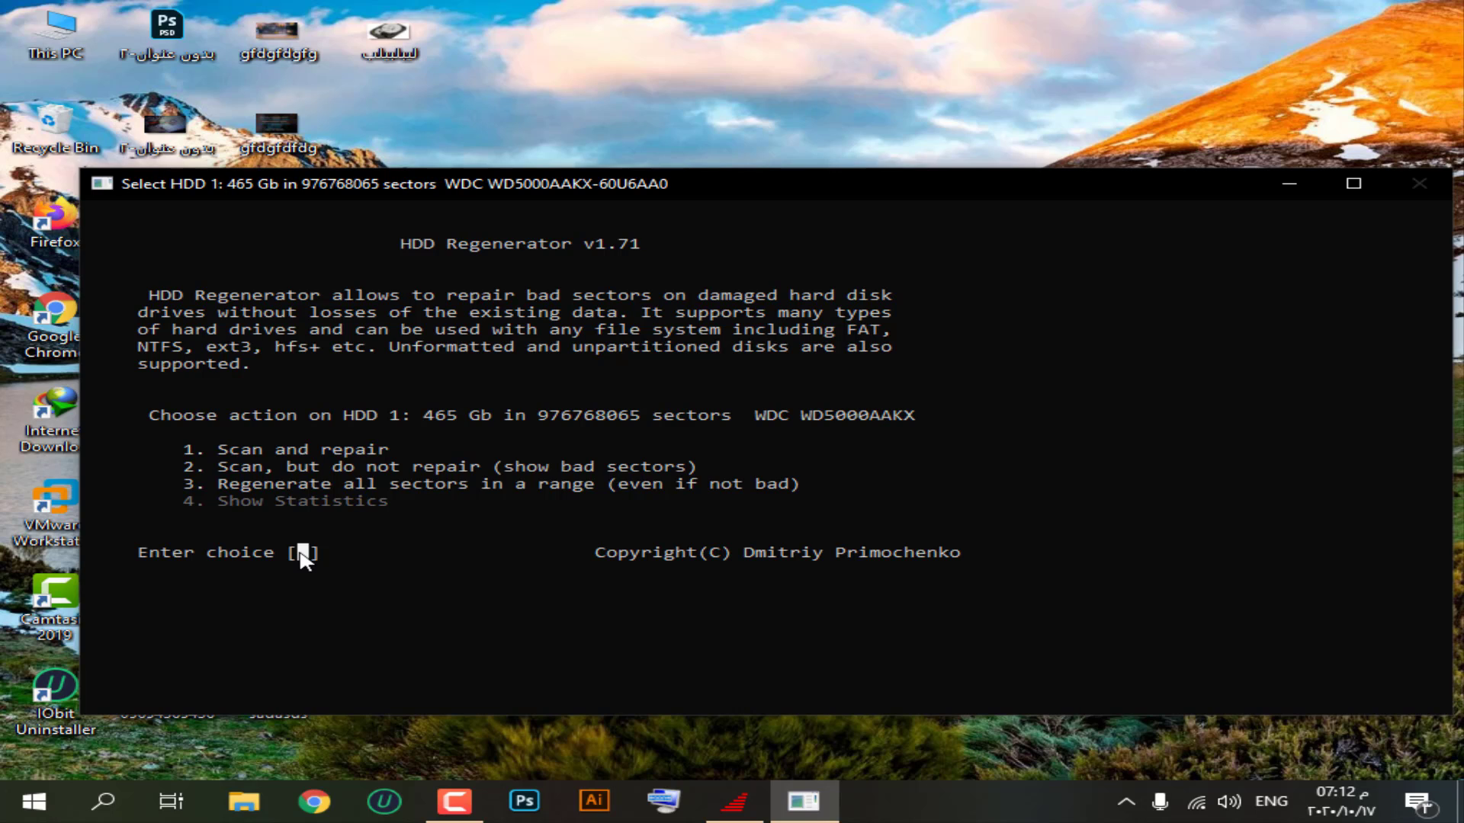
pyautogui.press('1')
pyautogui.press('1')
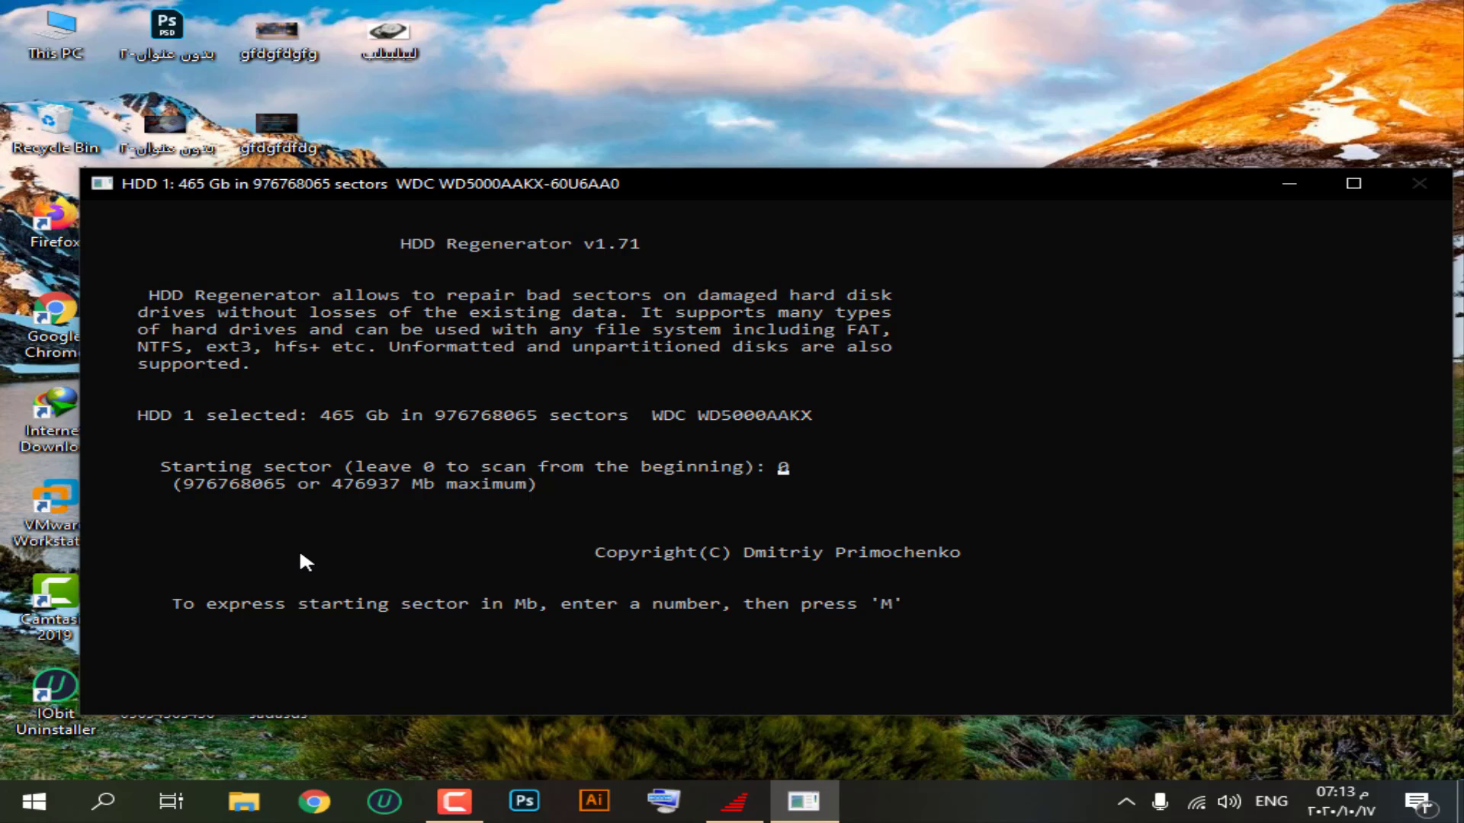
pyautogui.press('Return')
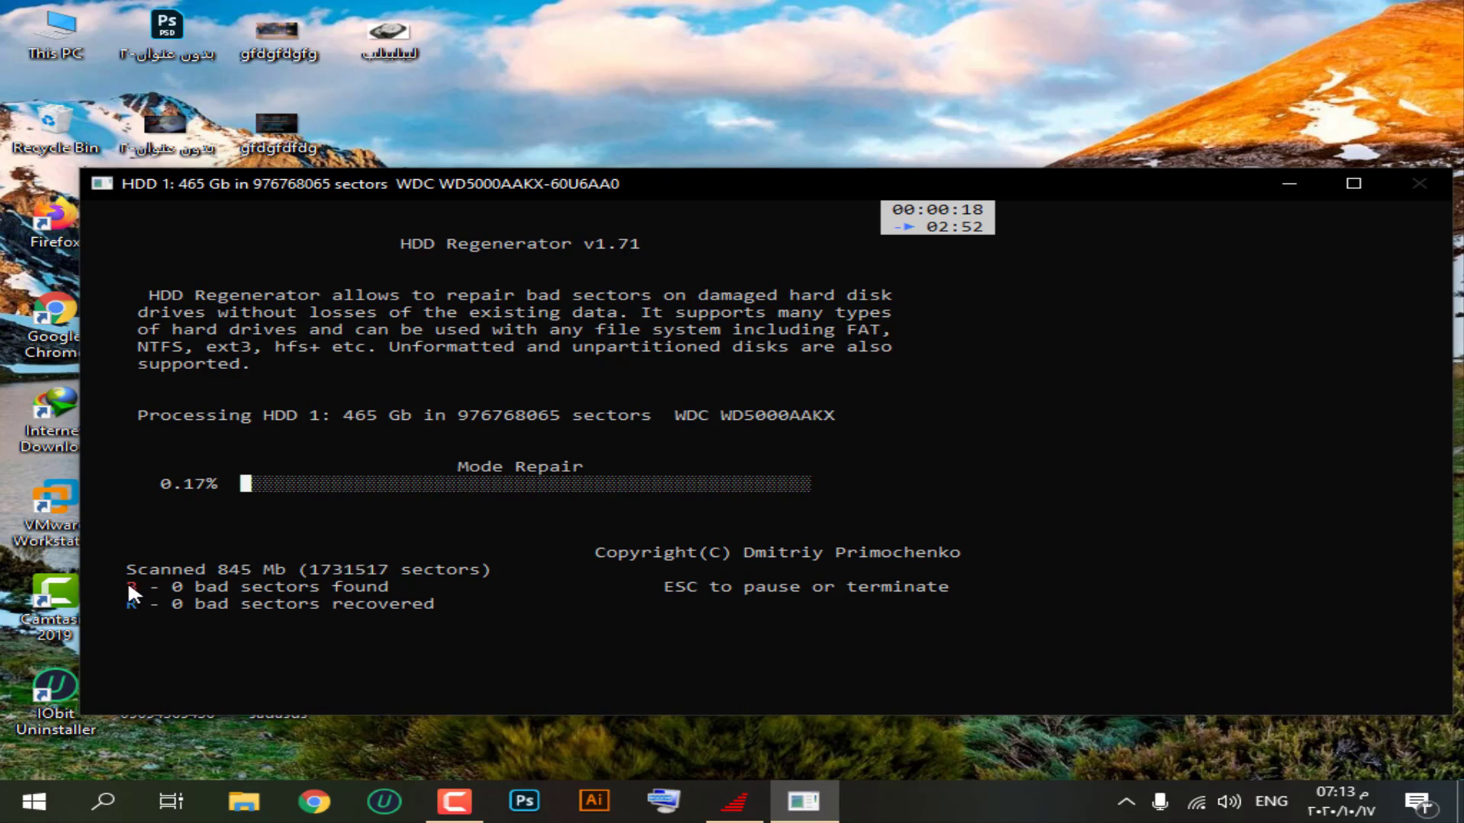
# Examine the counters of bad sectors found and bad sectors recovered in the running repair.
pyautogui.moveTo(128, 587); pyautogui.dragTo(342, 603)
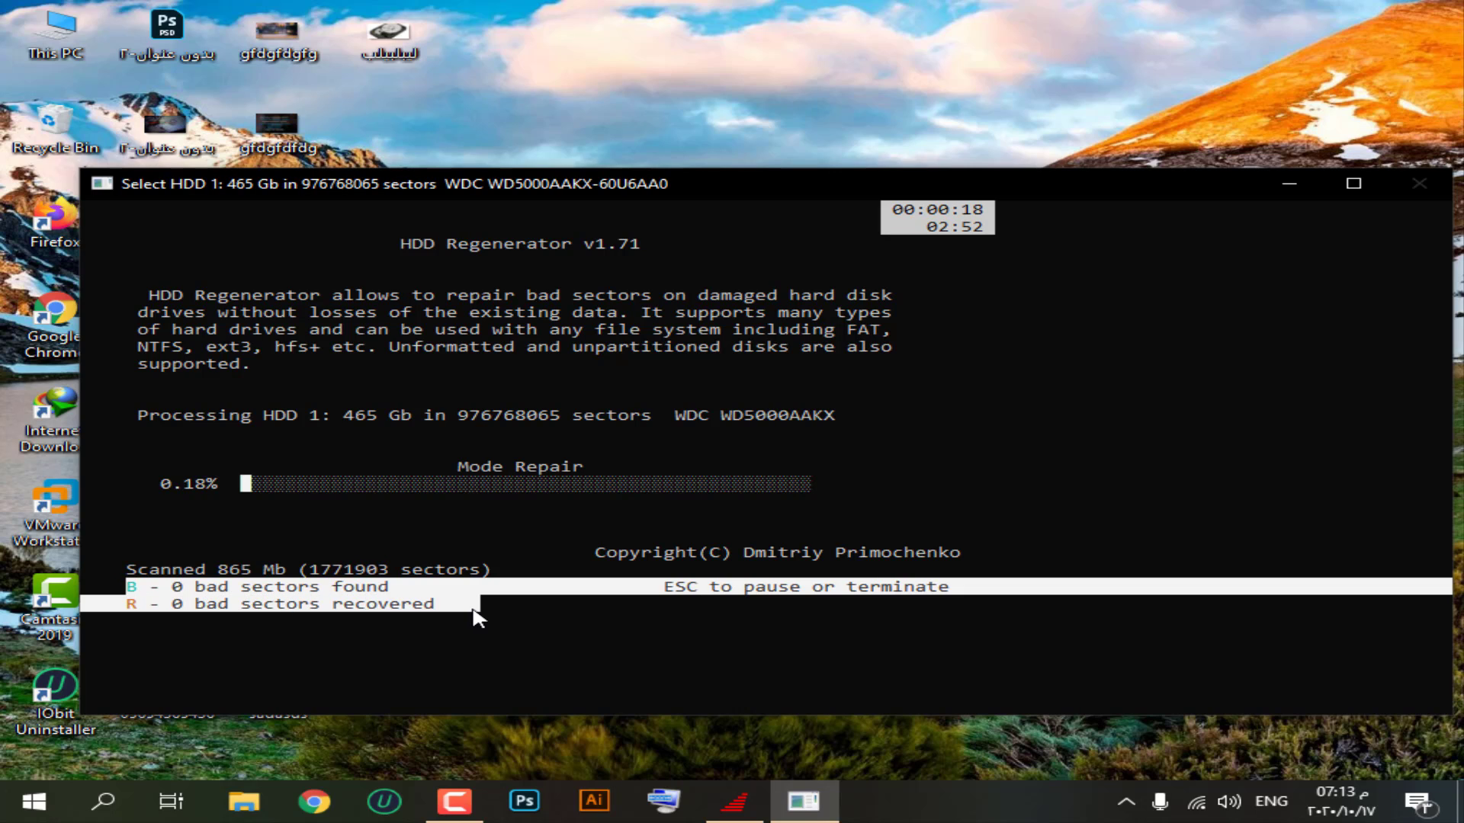
pyautogui.click(349, 639)
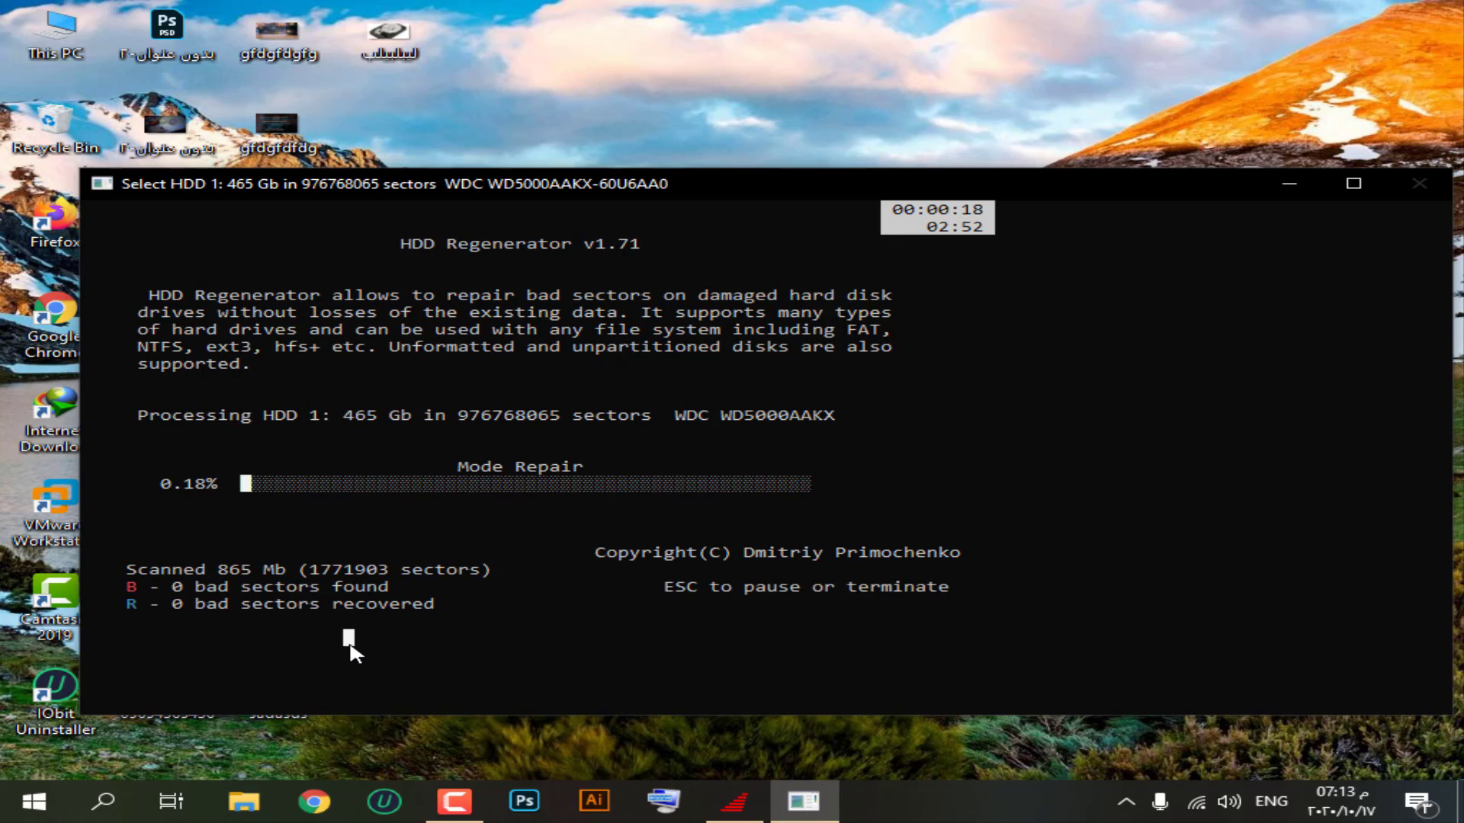
pyautogui.moveTo(185, 584); pyautogui.dragTo(258, 616)
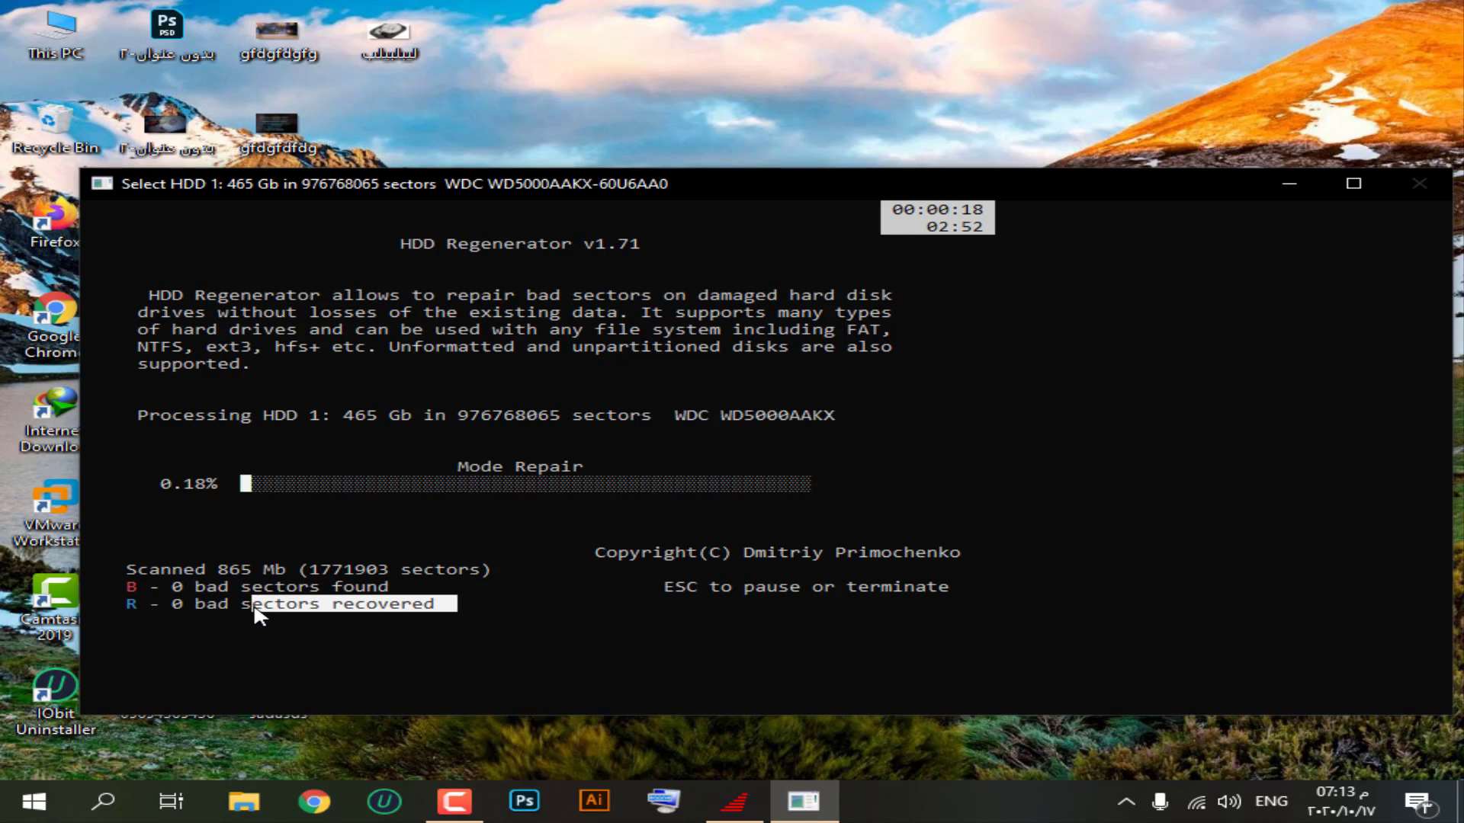
pyautogui.click(180, 587)
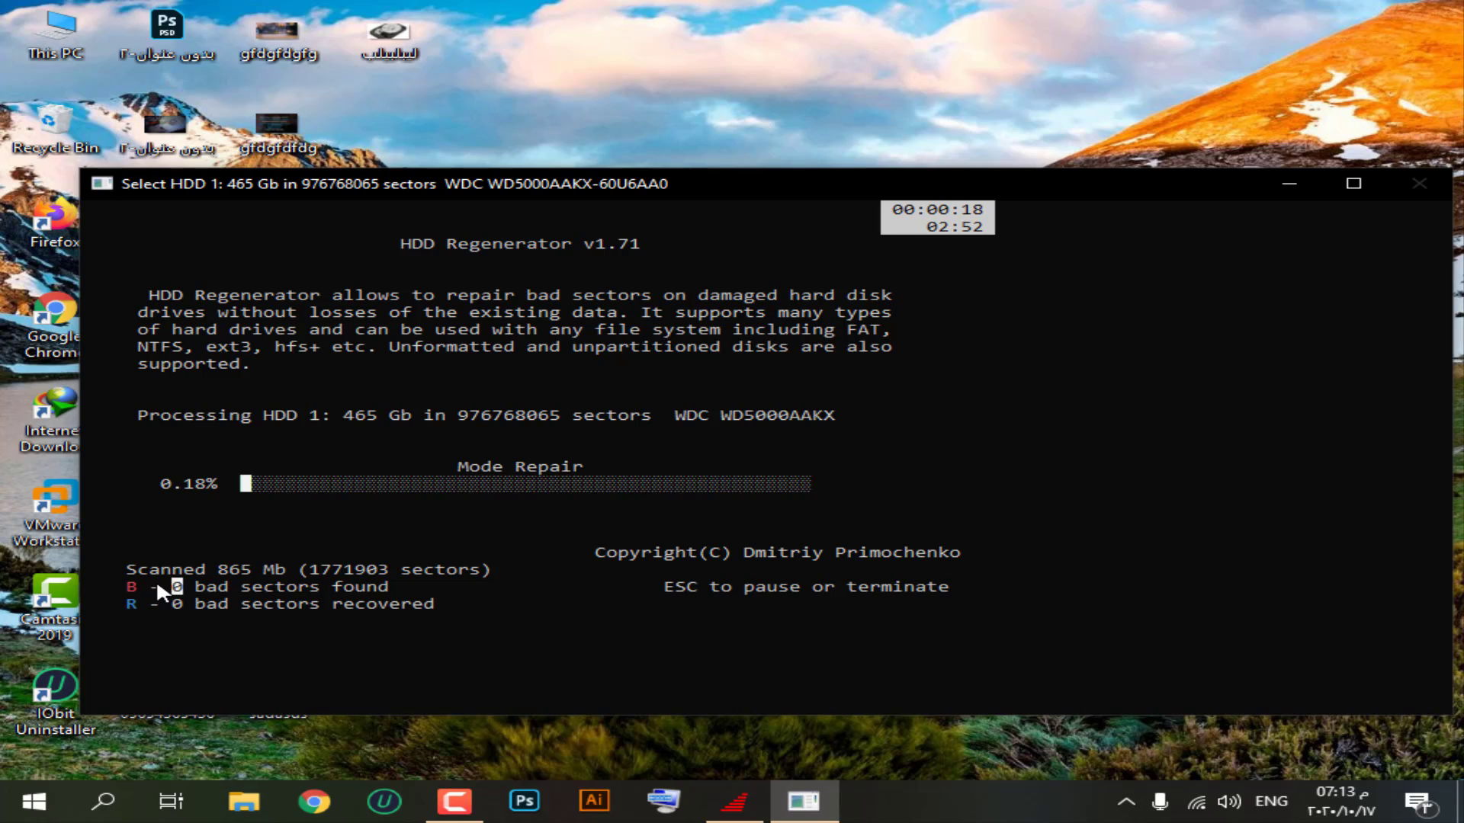
pyautogui.moveTo(157, 579); pyautogui.dragTo(441, 634)
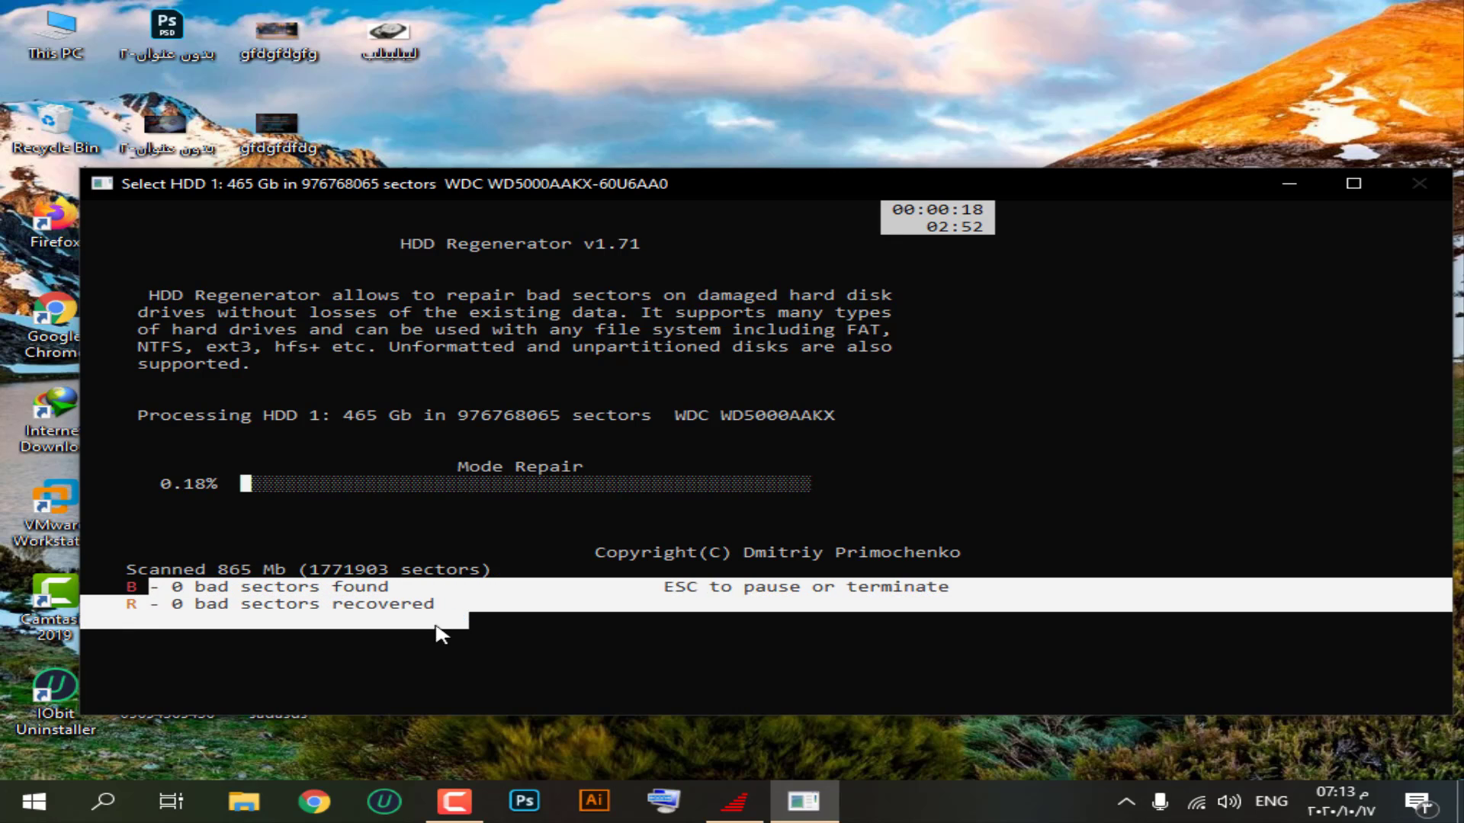
pyautogui.rightClick(441, 634)
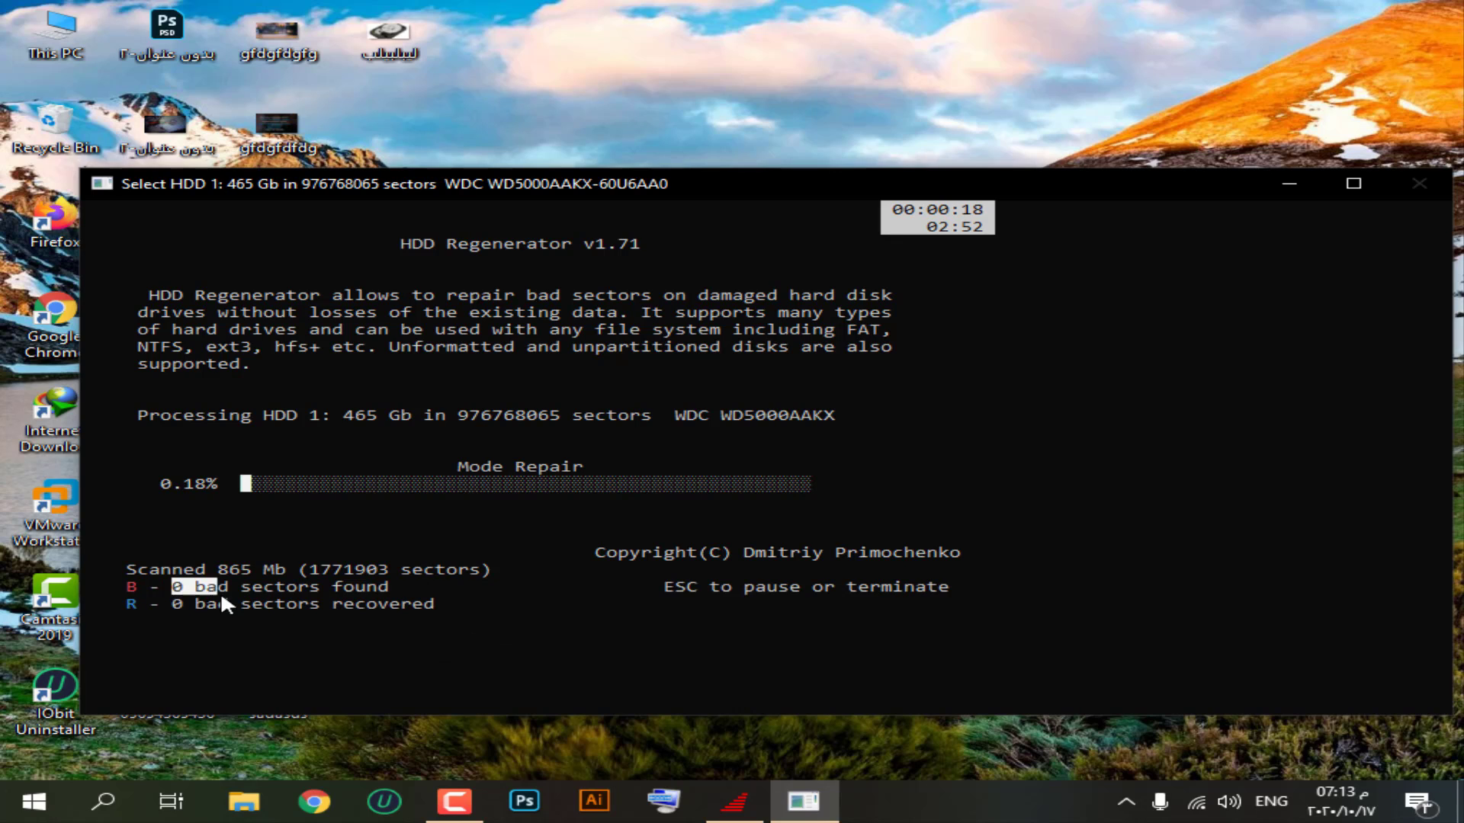
pyautogui.moveTo(221, 592); pyautogui.dragTo(466, 610)
pyautogui.rightClick(420, 633)
pyautogui.moveTo(170, 588); pyautogui.dragTo(476, 616)
pyautogui.rightClick(472, 618)
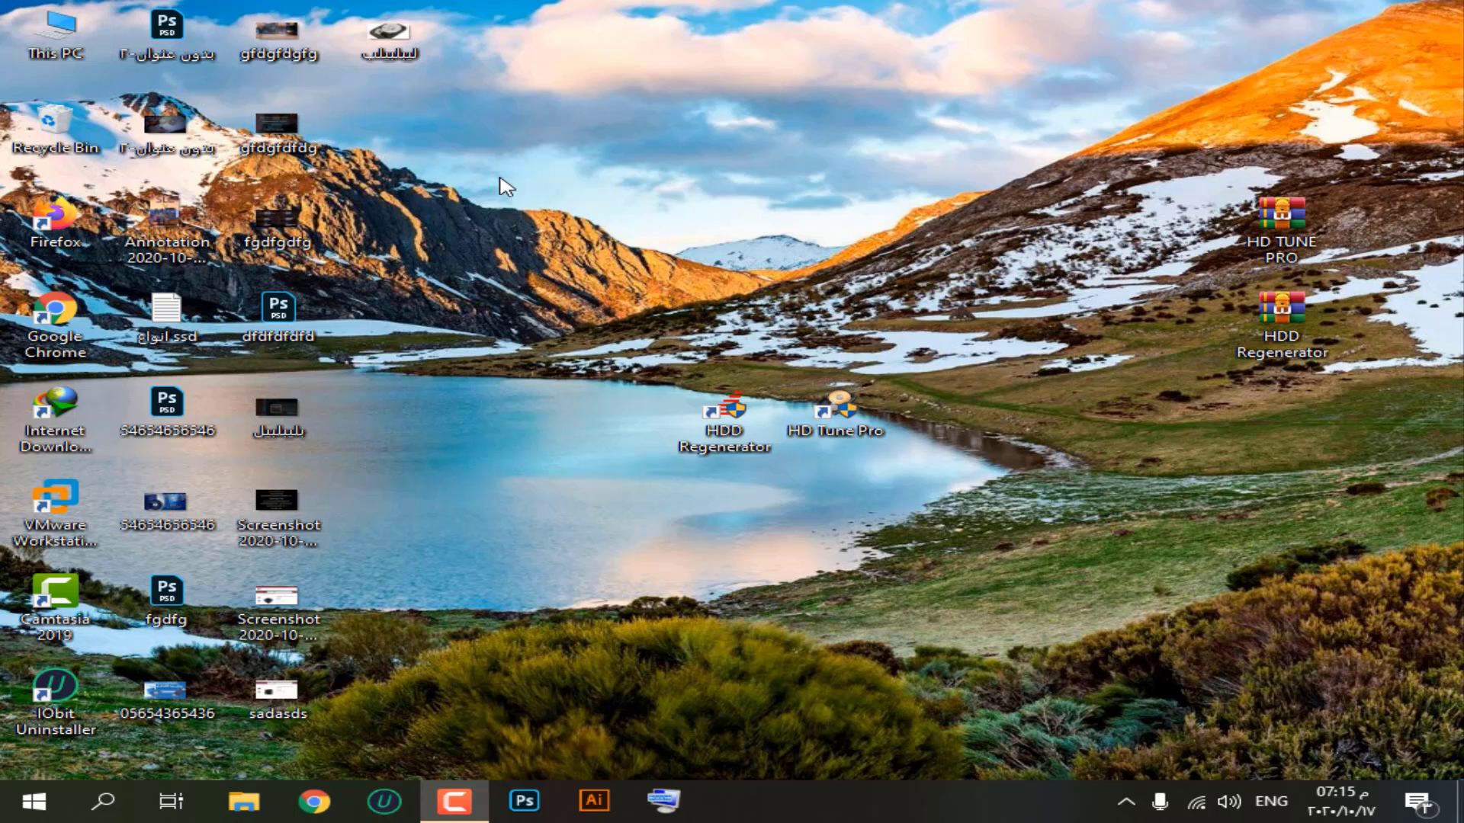
# Switch to MiniTool Partition Wizard and wipe Disk 3, the Kingston DT 101 G2 USB, using Fill Sectors with Zero, applying the pending changes.
pyautogui.doubleClick(65, 60)
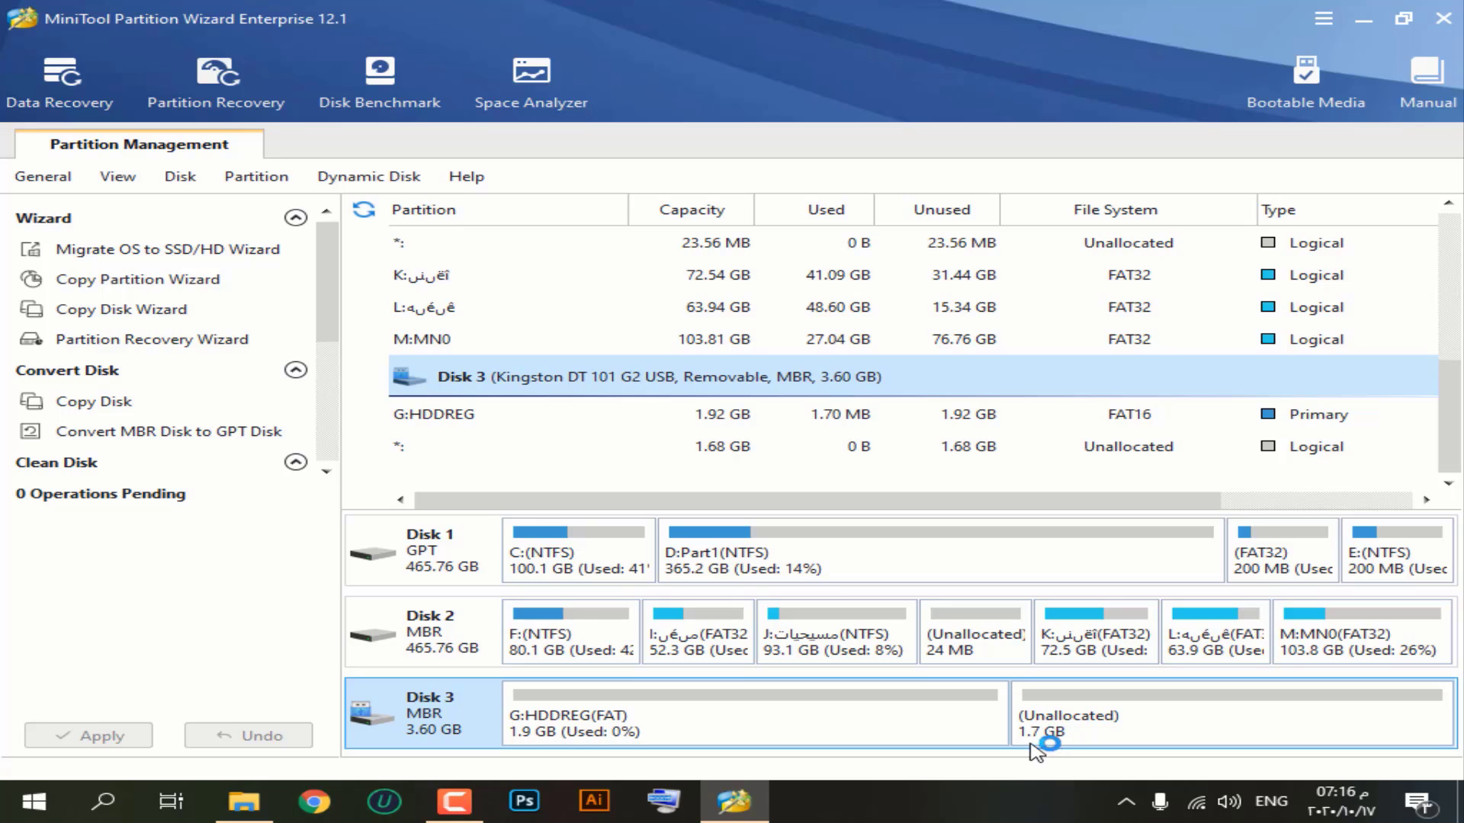
pyautogui.rightClick(420, 717)
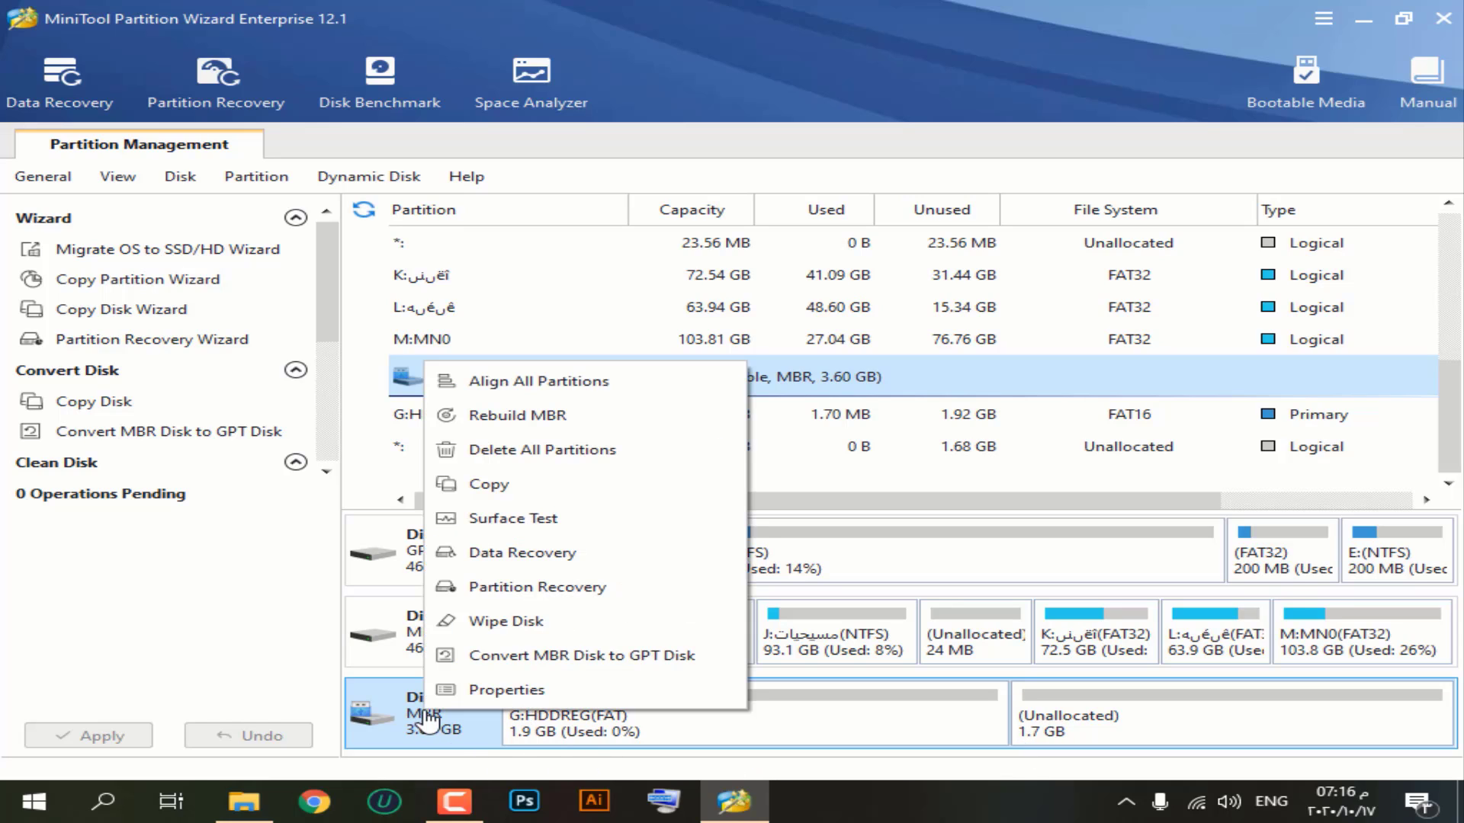
pyautogui.click(572, 637)
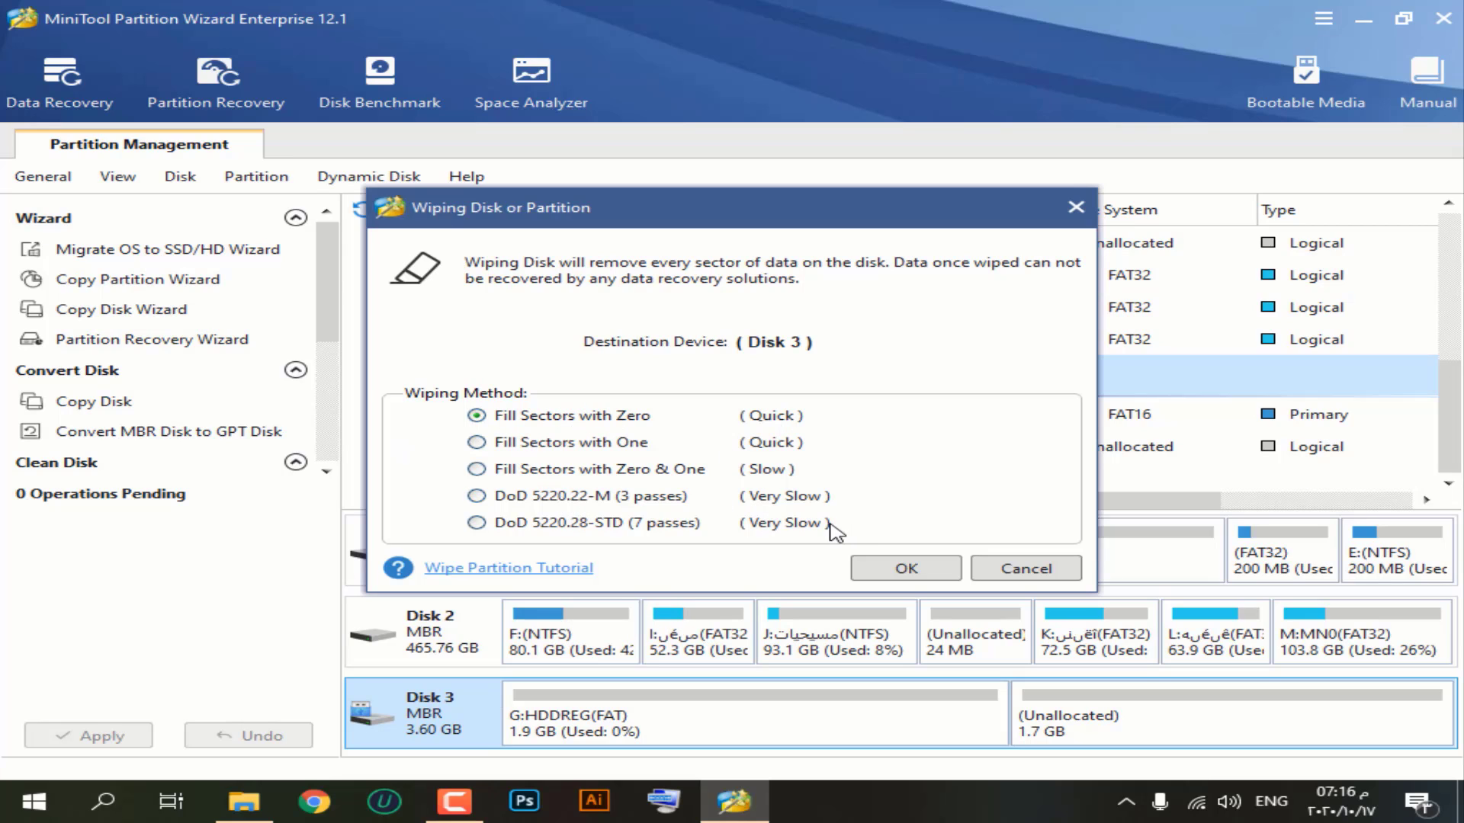
pyautogui.click(901, 568)
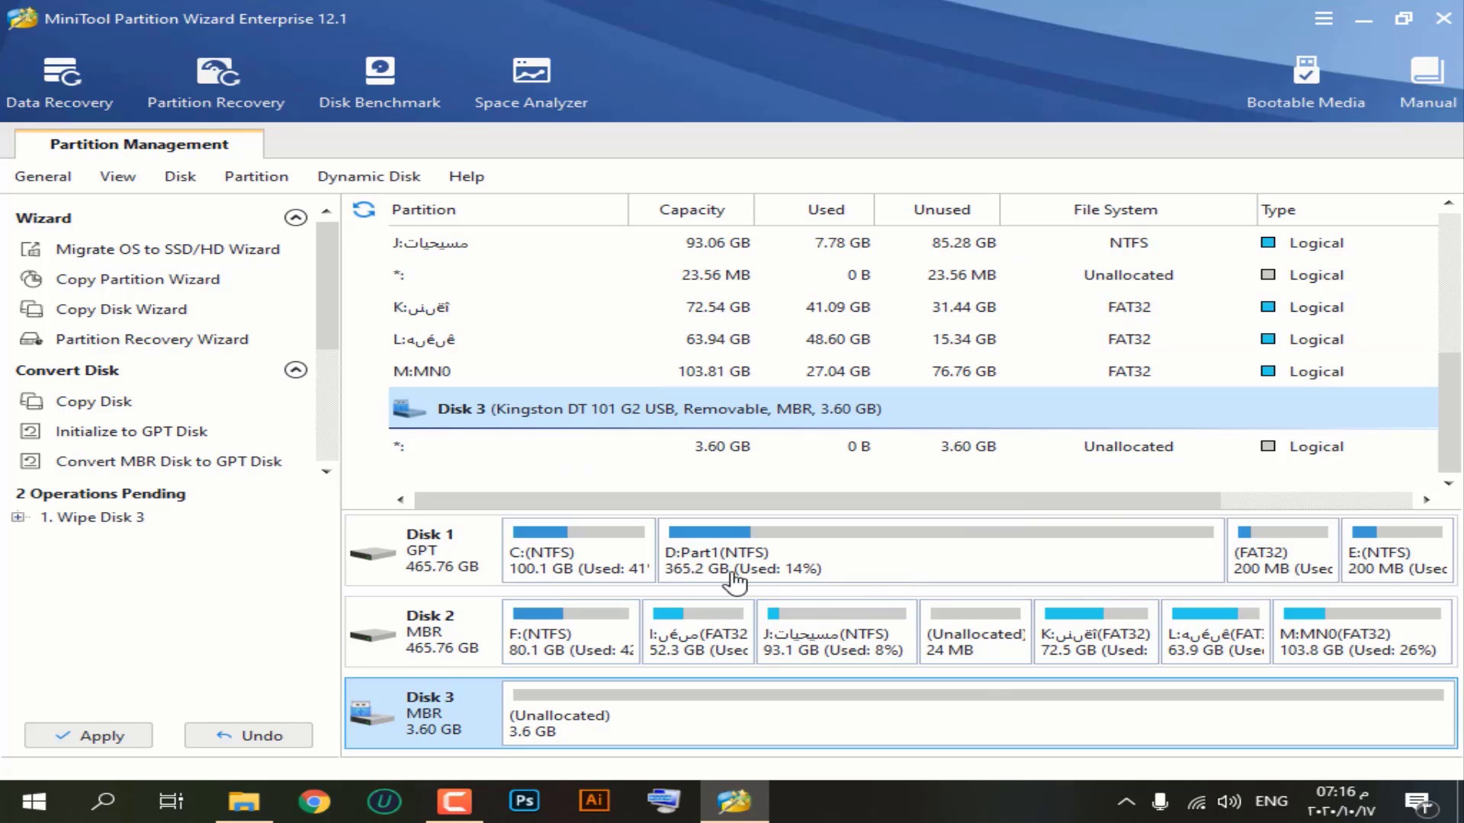
pyautogui.click(135, 738)
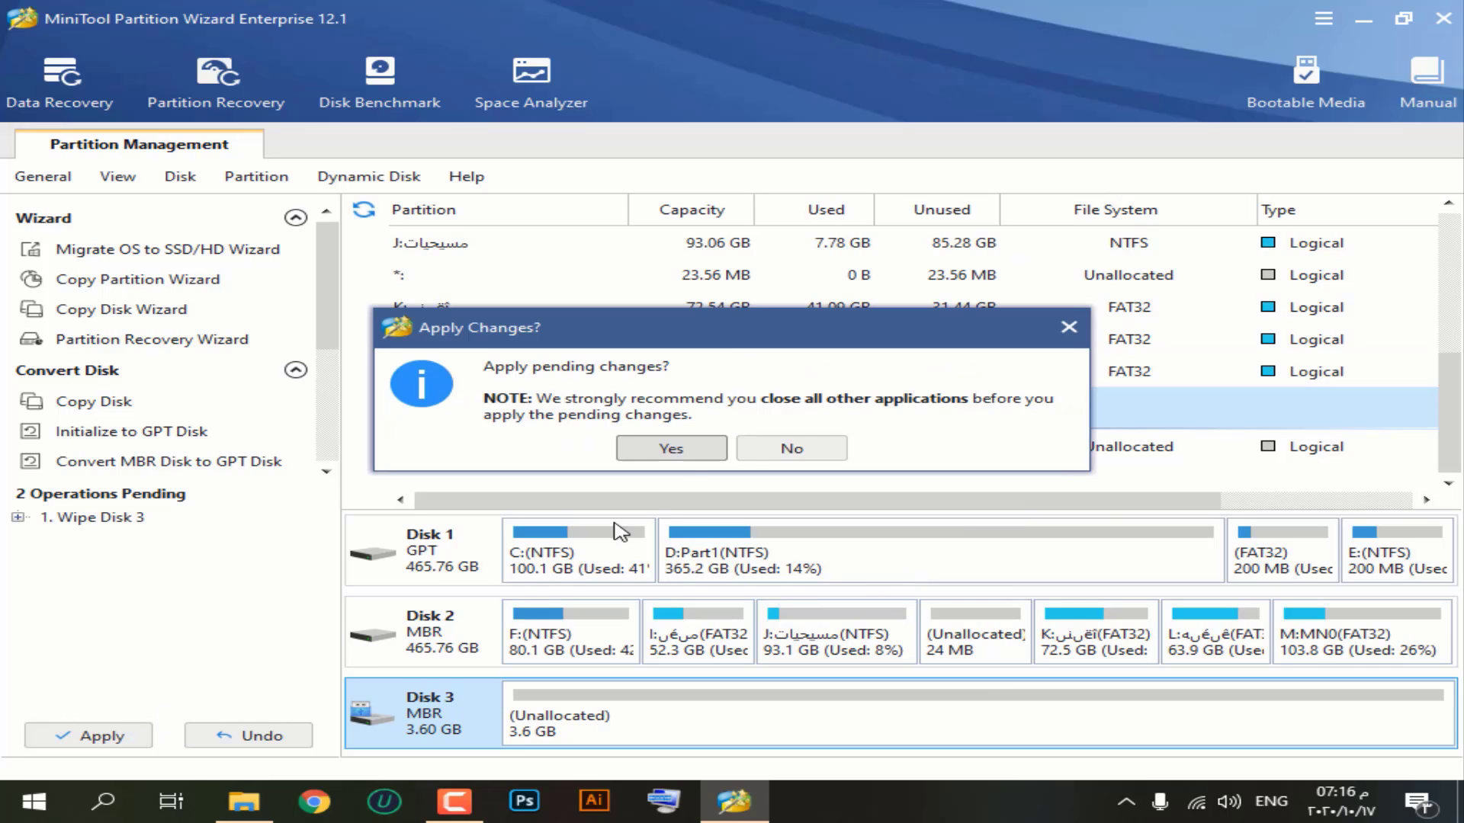
pyautogui.click(685, 459)
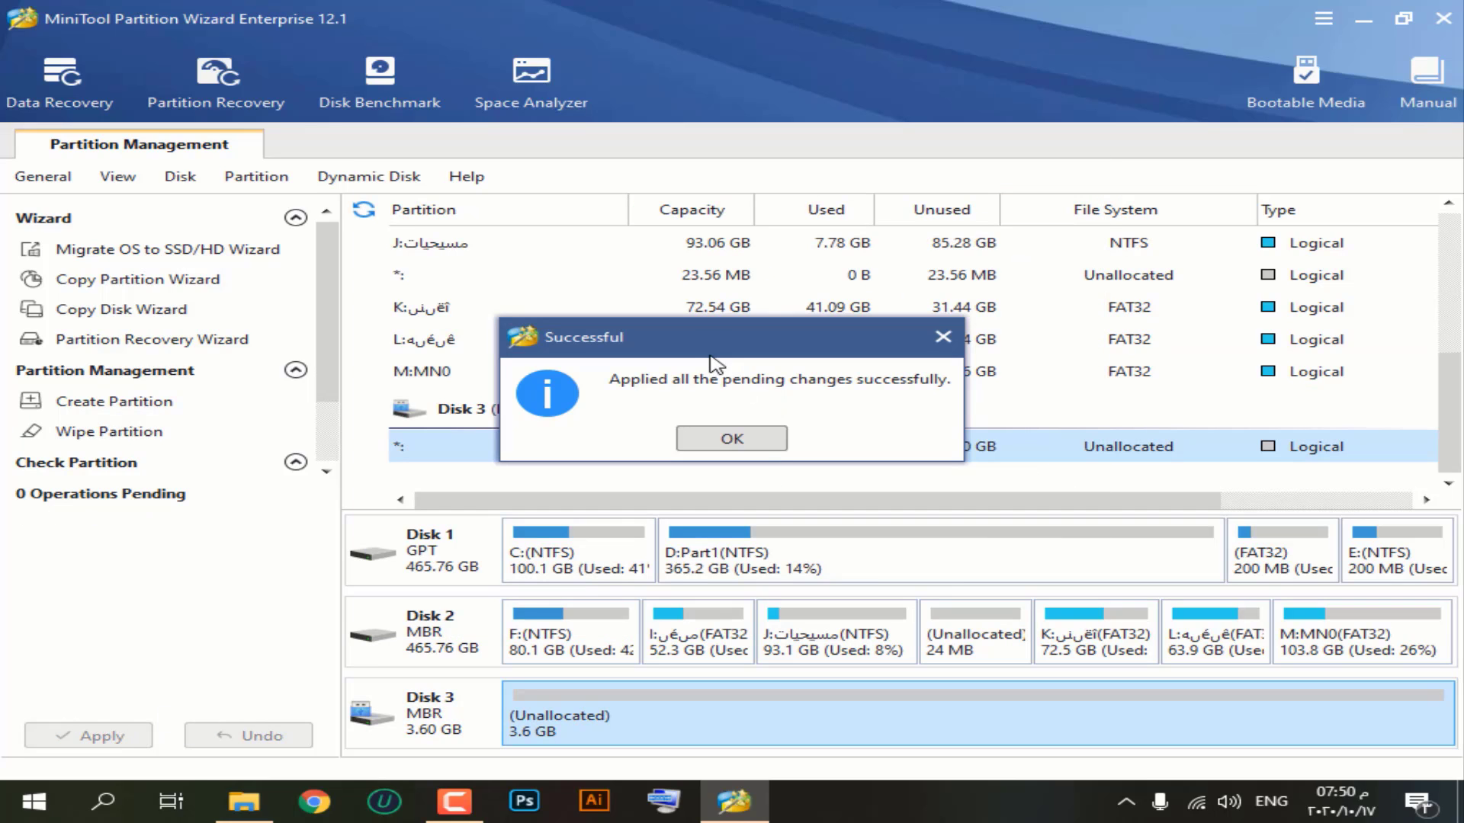
pyautogui.click(715, 436)
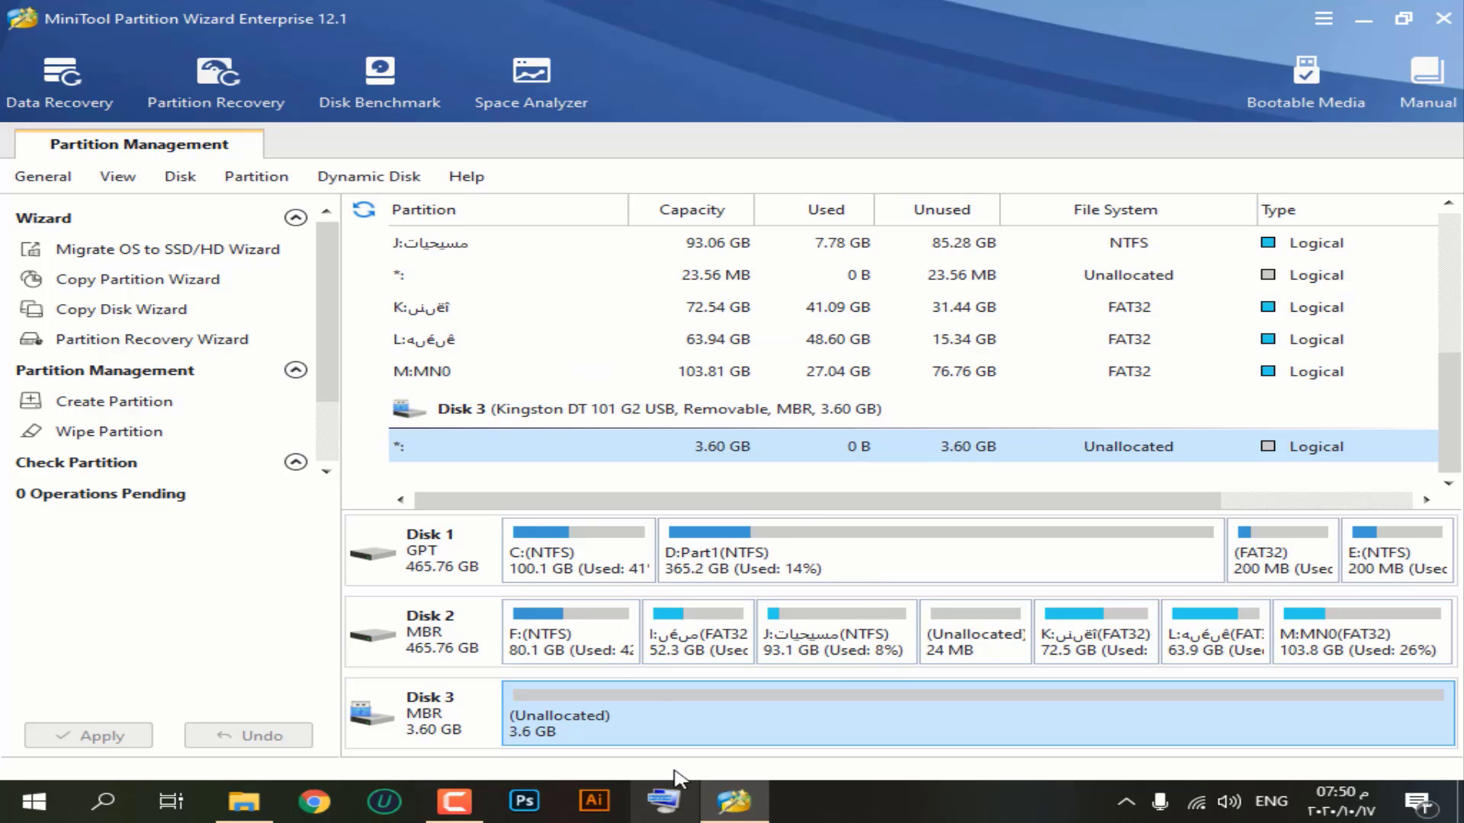
# Set up a new logical FAT32 partition with drive letter G: over the whole 3.60 GB unallocated space of Disk 3.
pyautogui.rightClick(654, 711)
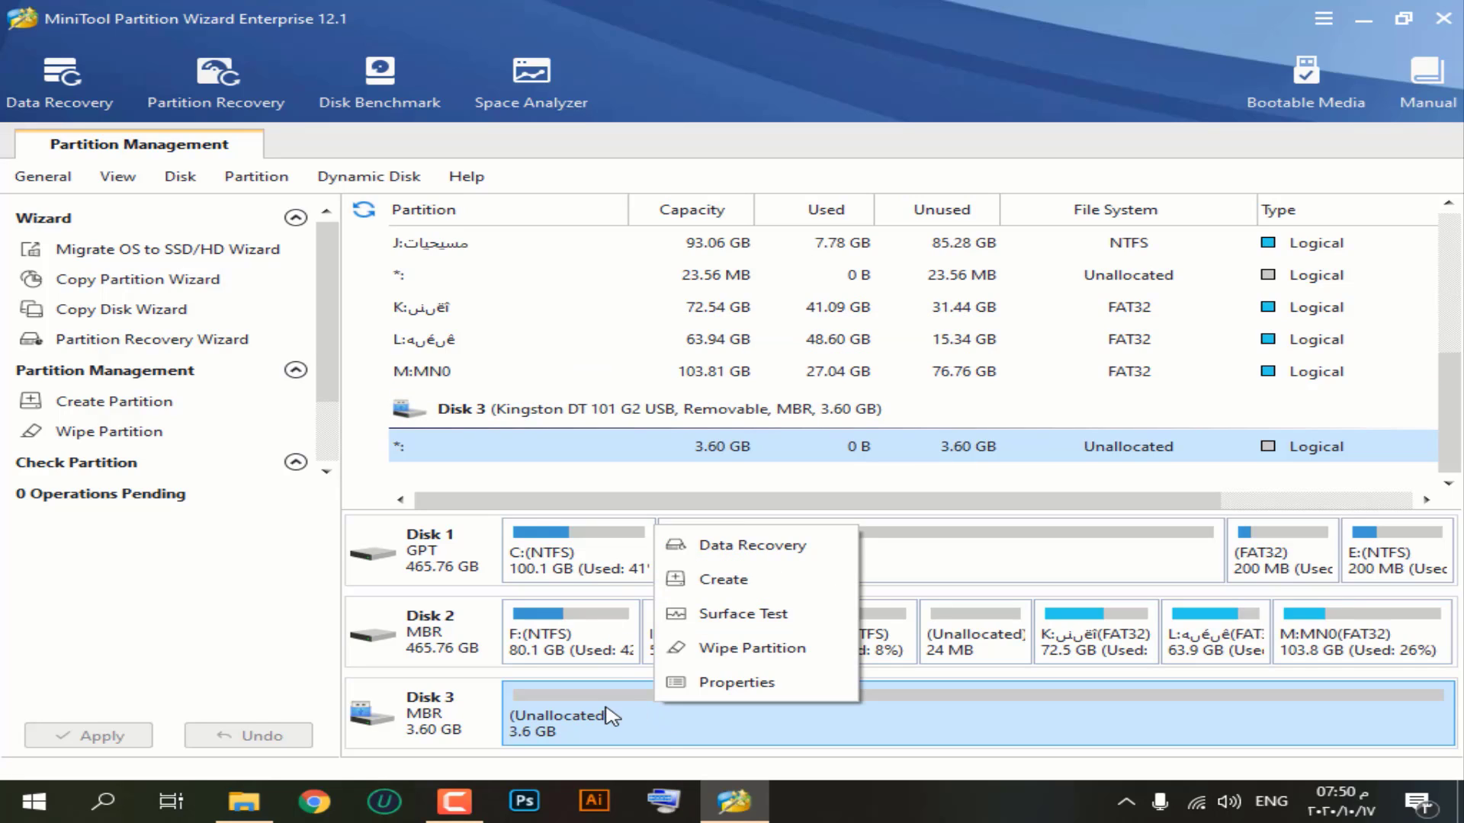
pyautogui.click(696, 582)
pyautogui.click(714, 347)
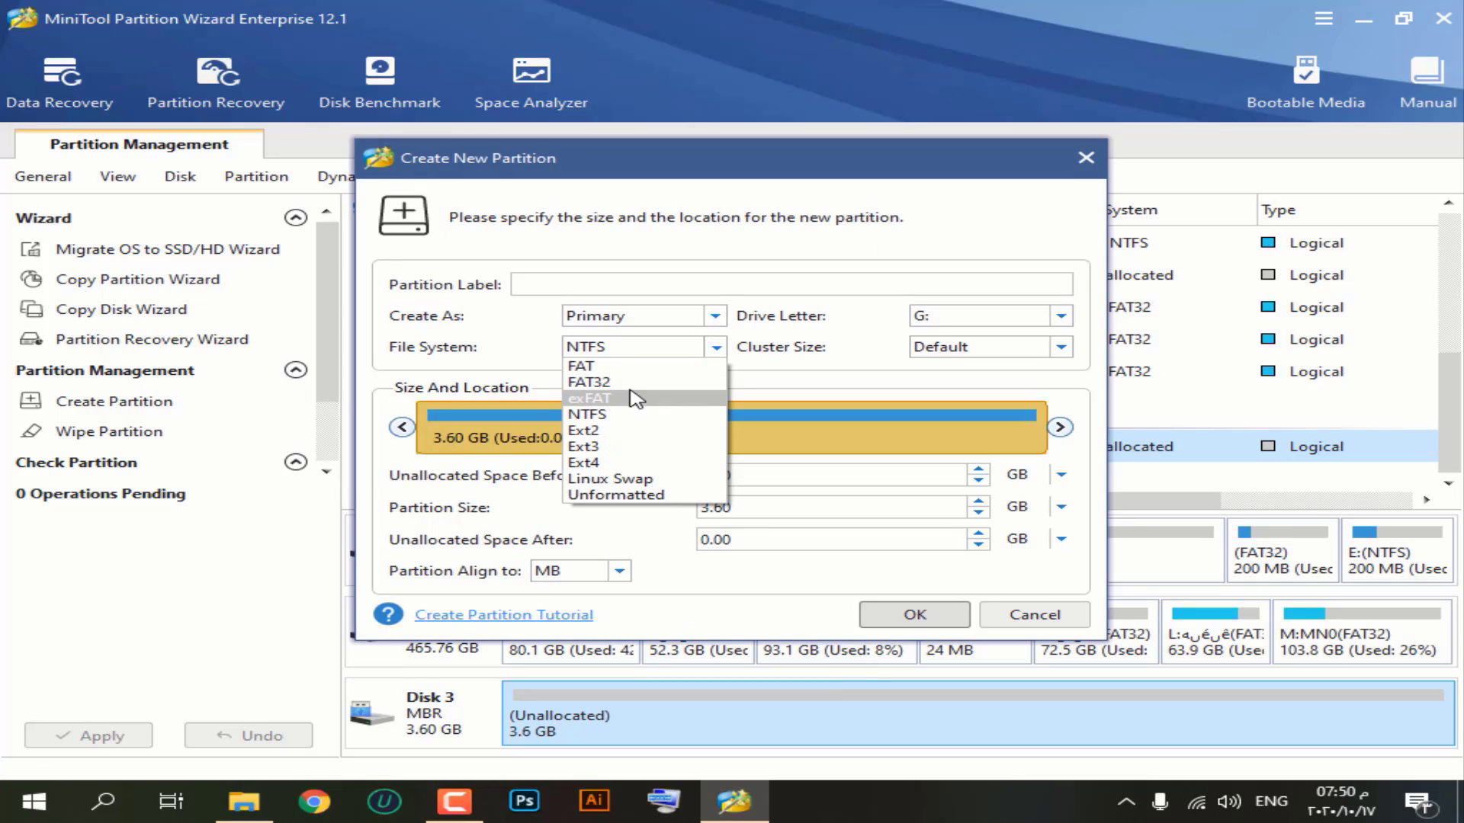
pyautogui.click(621, 383)
pyautogui.click(715, 319)
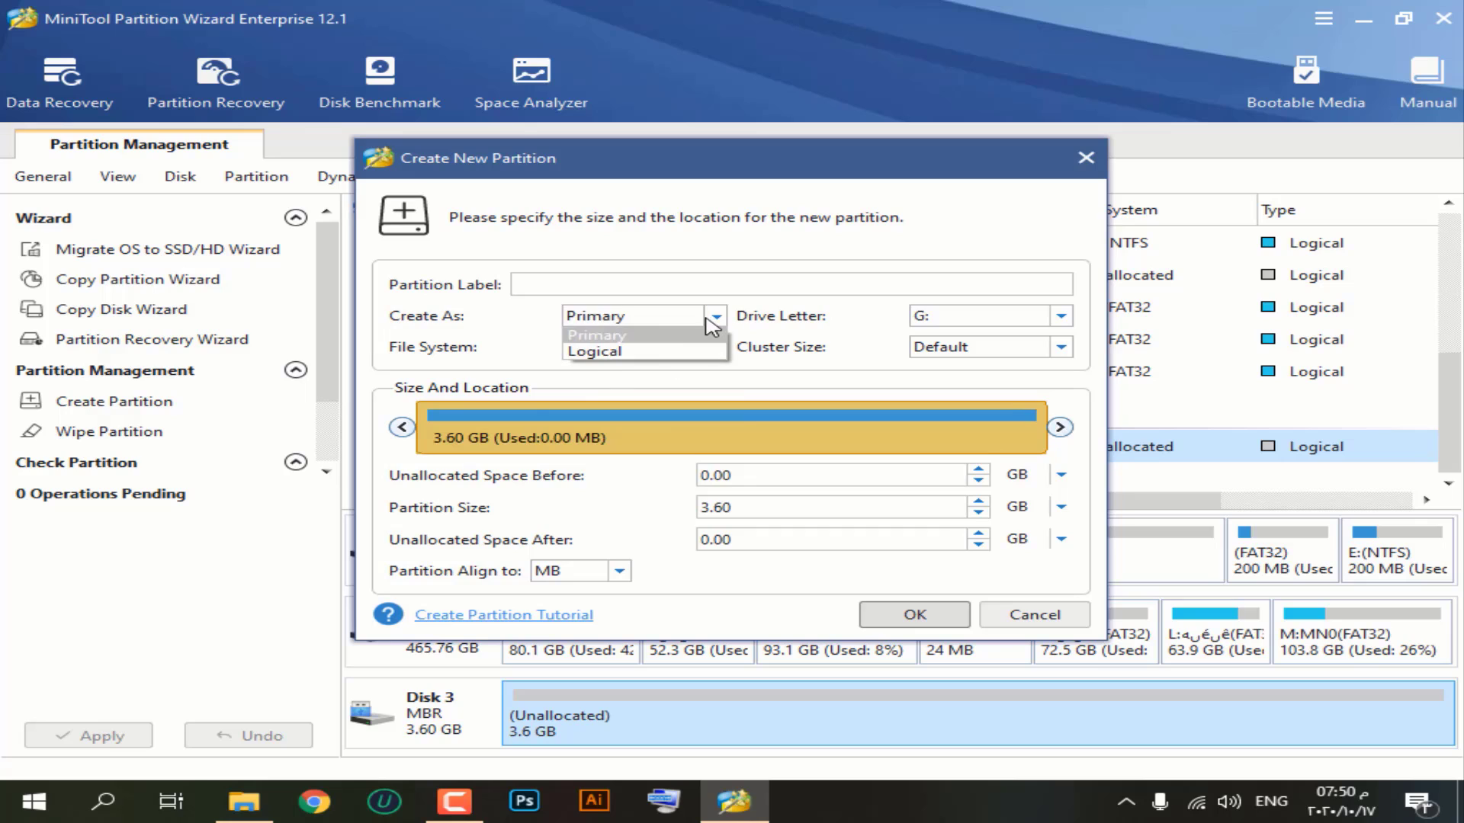
pyautogui.click(654, 352)
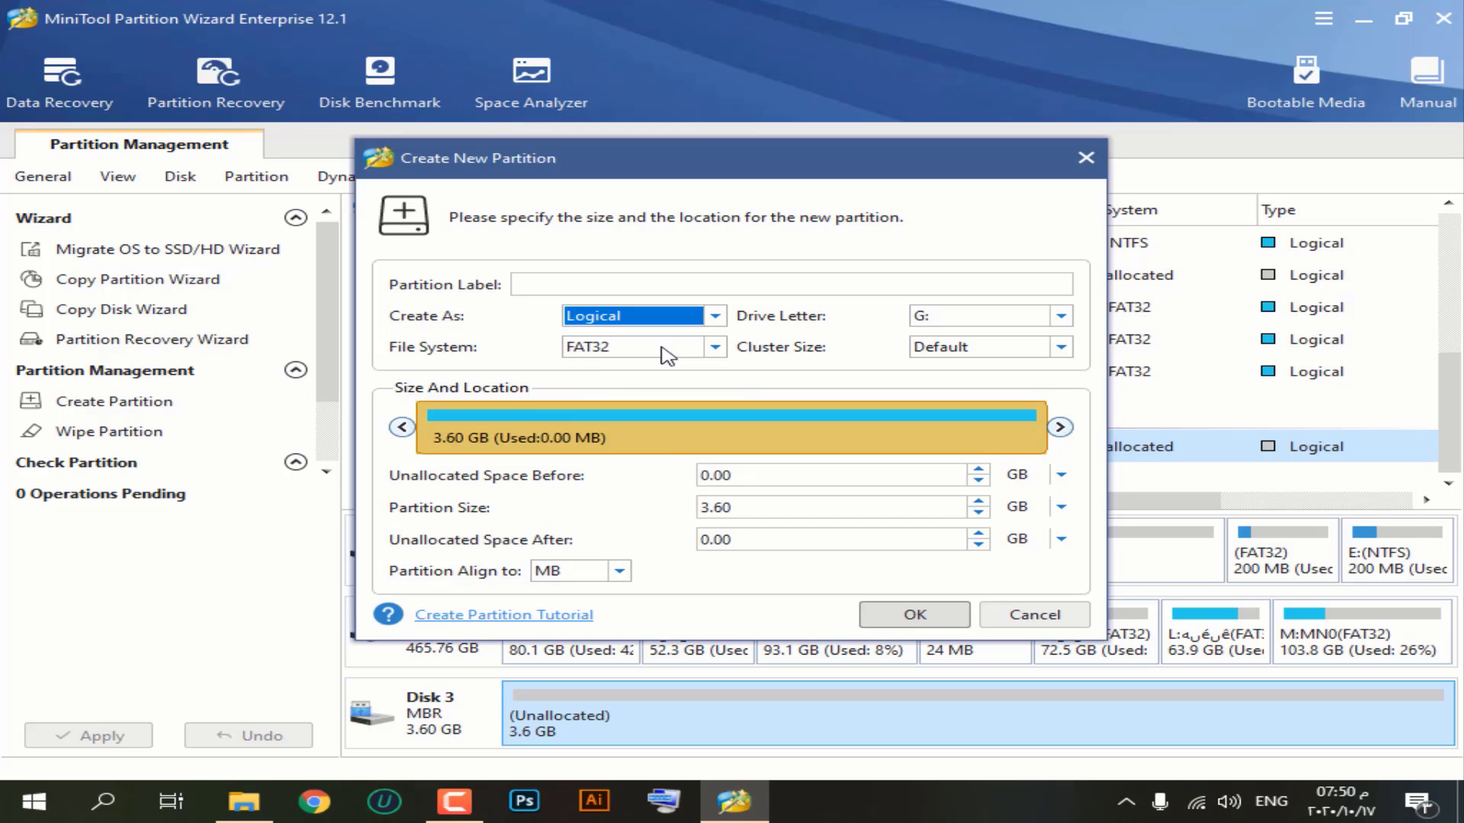
pyautogui.click(885, 618)
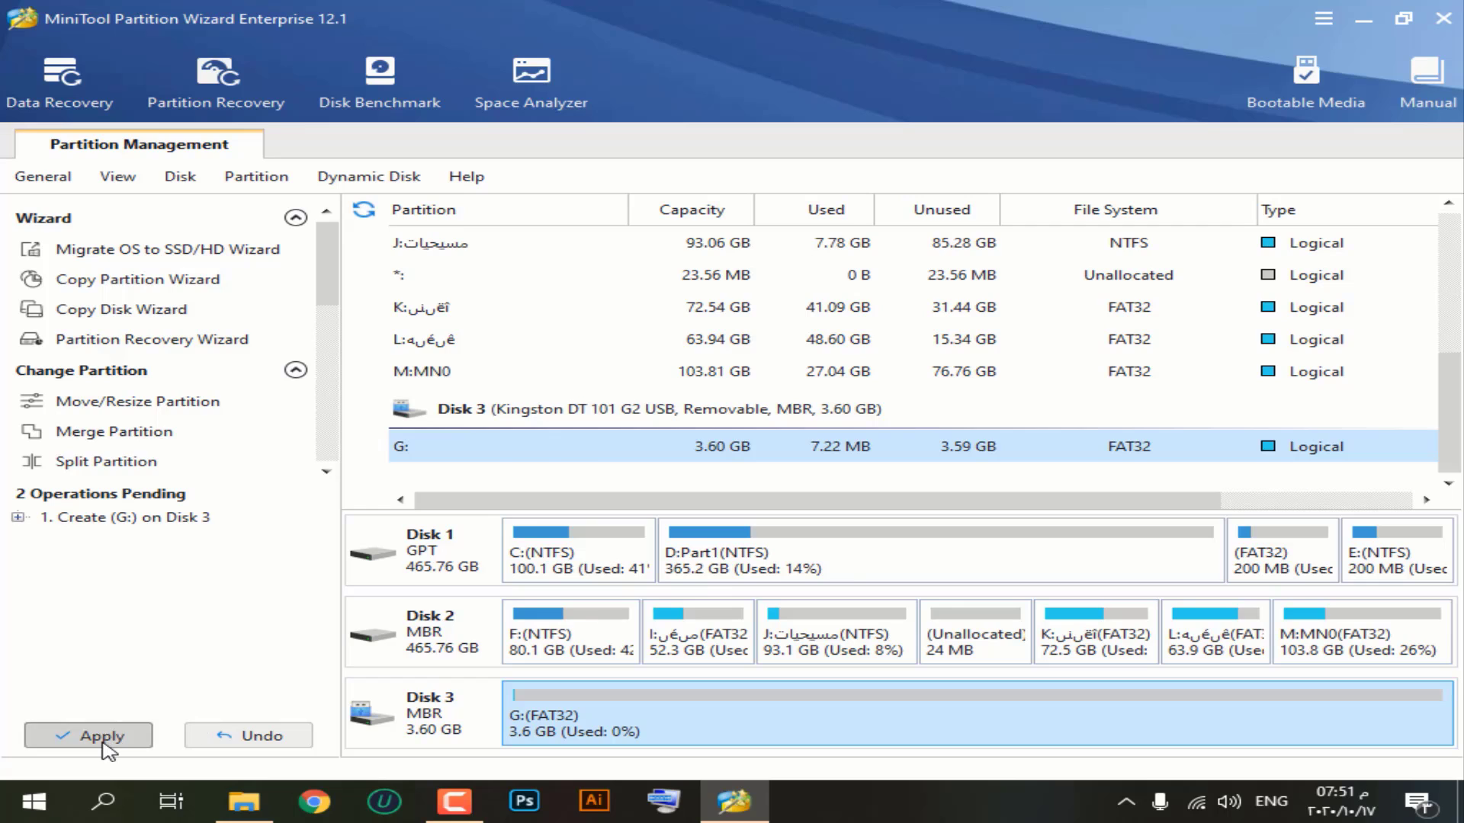
# Apply the pending partition creation on Disk 3 and close MiniTool Partition Wizard.
pyautogui.click(107, 735)
pyautogui.click(697, 452)
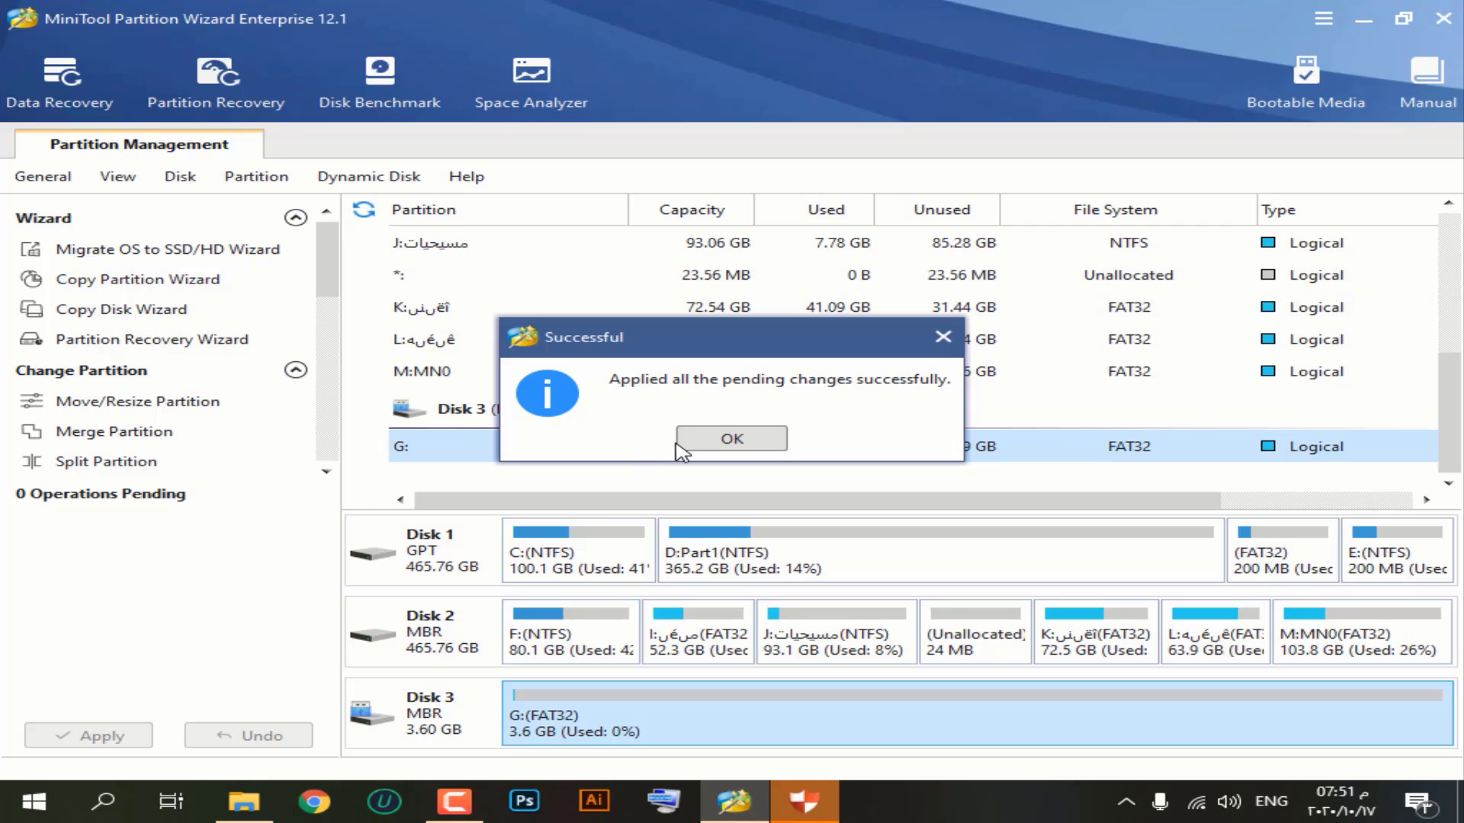
pyautogui.click(732, 440)
pyautogui.click(1443, 18)
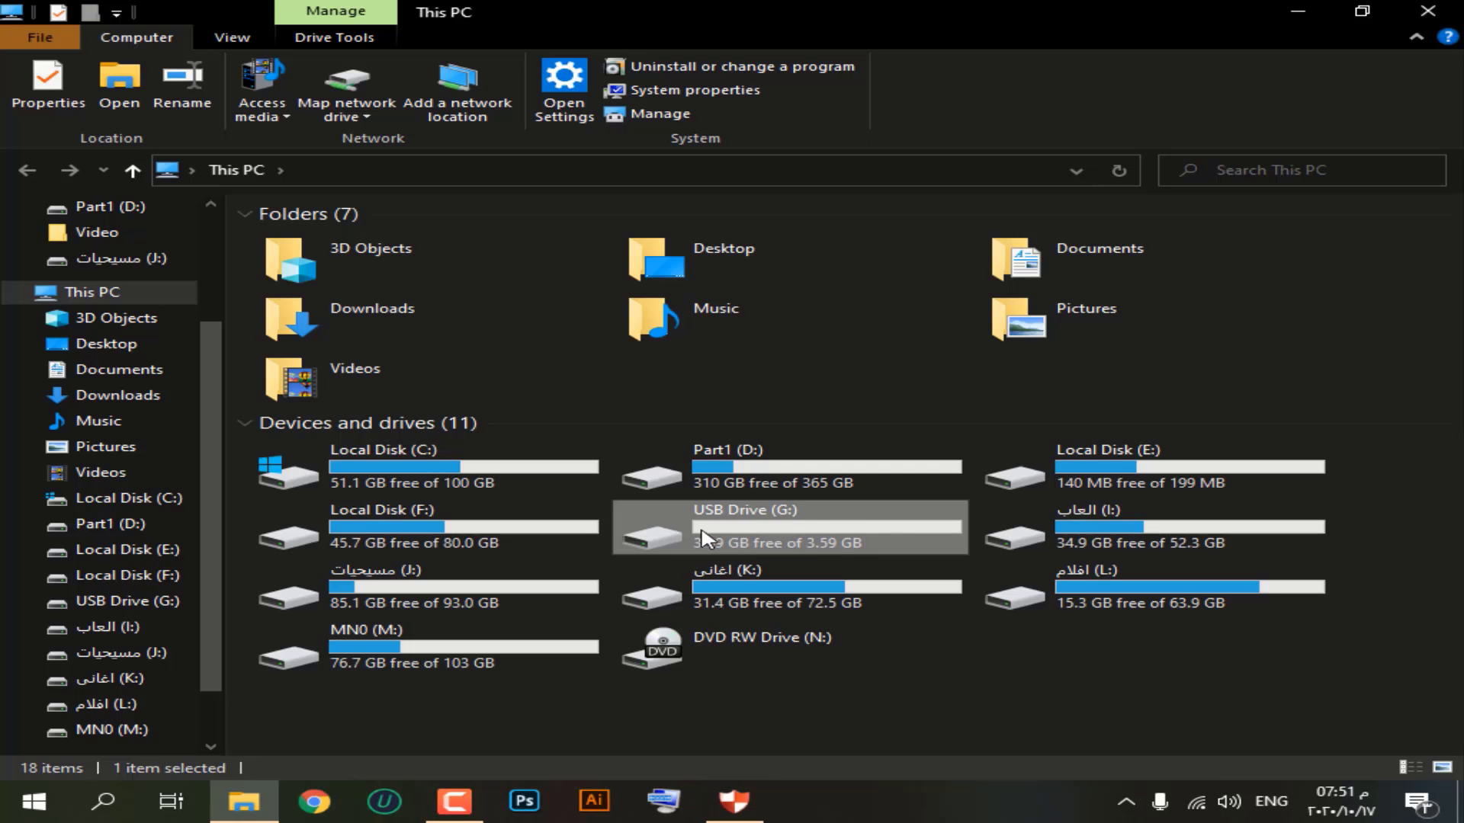